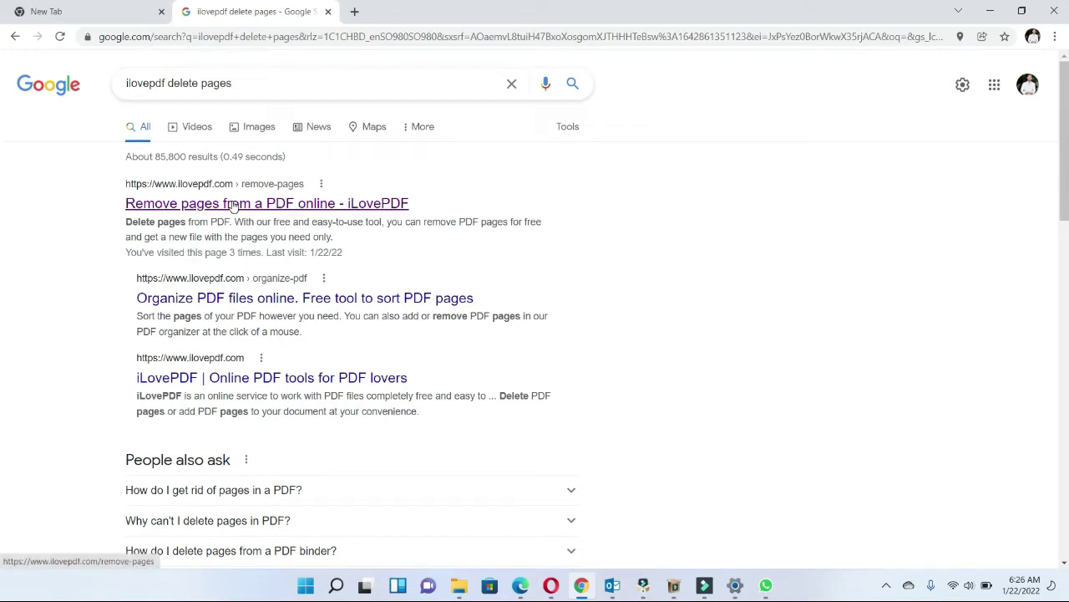
- Open the "Remove pages from a PDF online - iLovePDF" search result
left_click(245, 209)
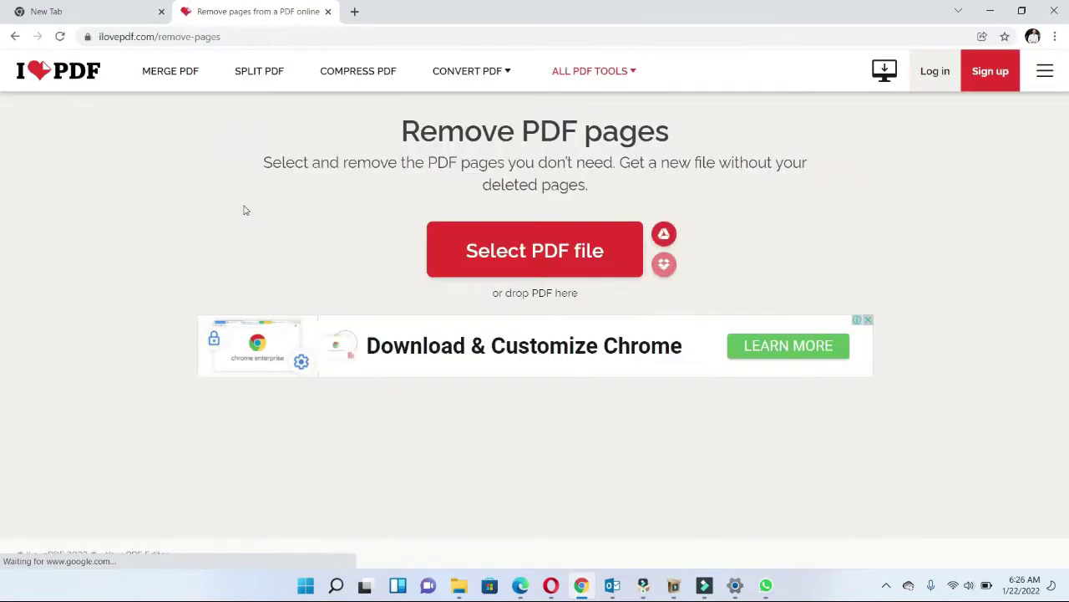
- Open the Ch.01_Introduction_ to_computers PDF from the desktop and check its total number of pages
left_click(991, 11)
double_click(135, 203)
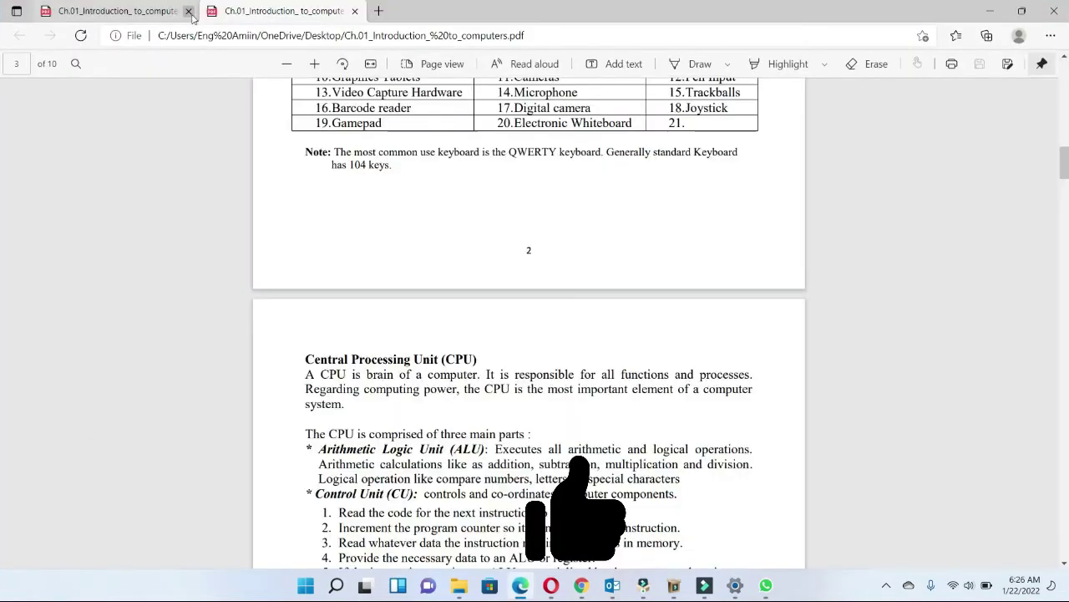
left_click(155, 12)
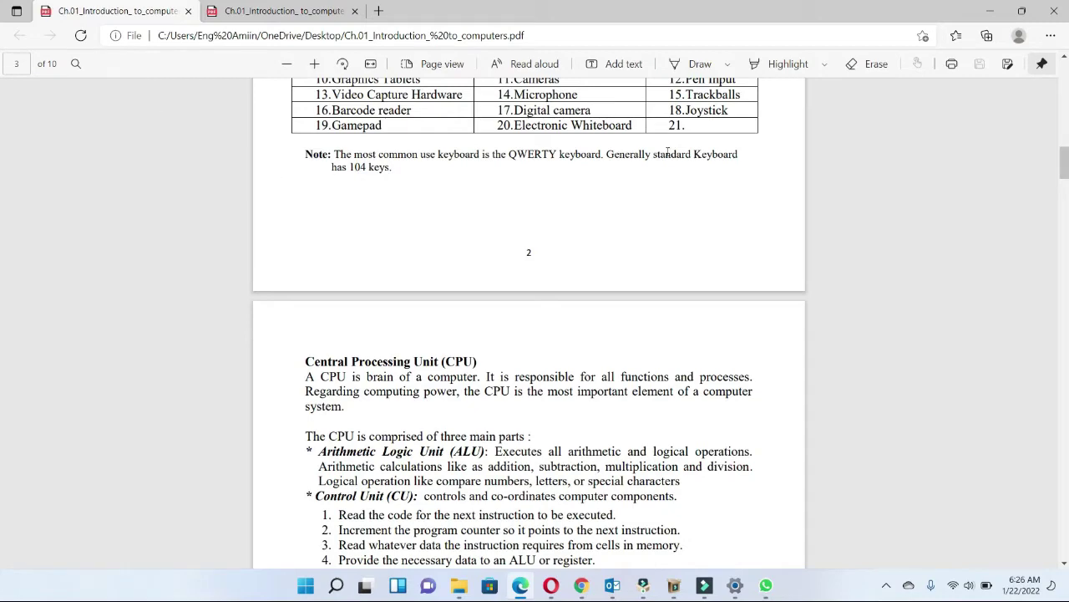
left_click(990, 10)
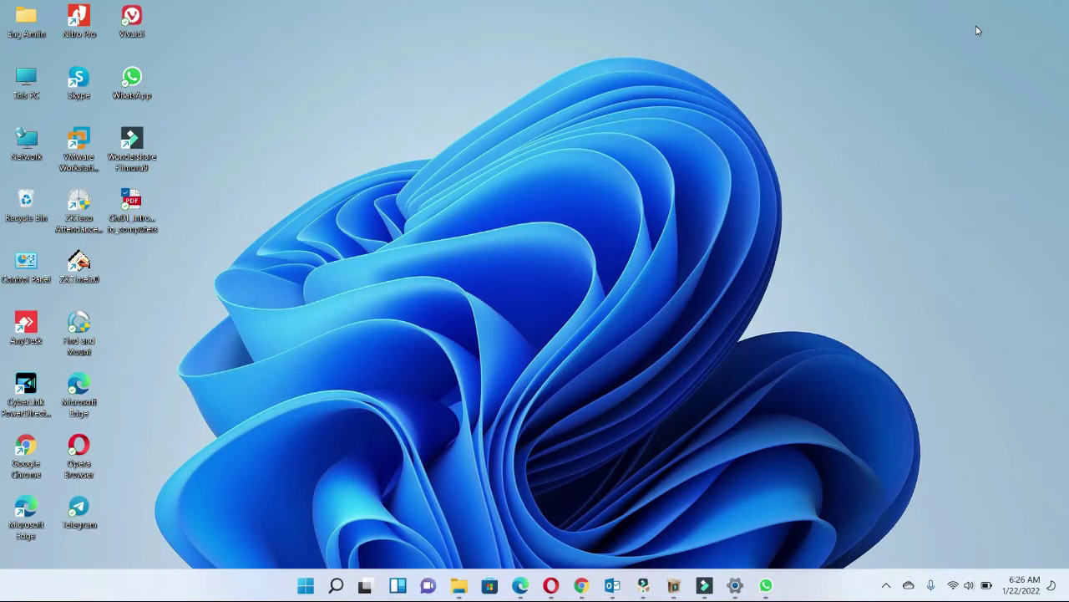
double_click(132, 209)
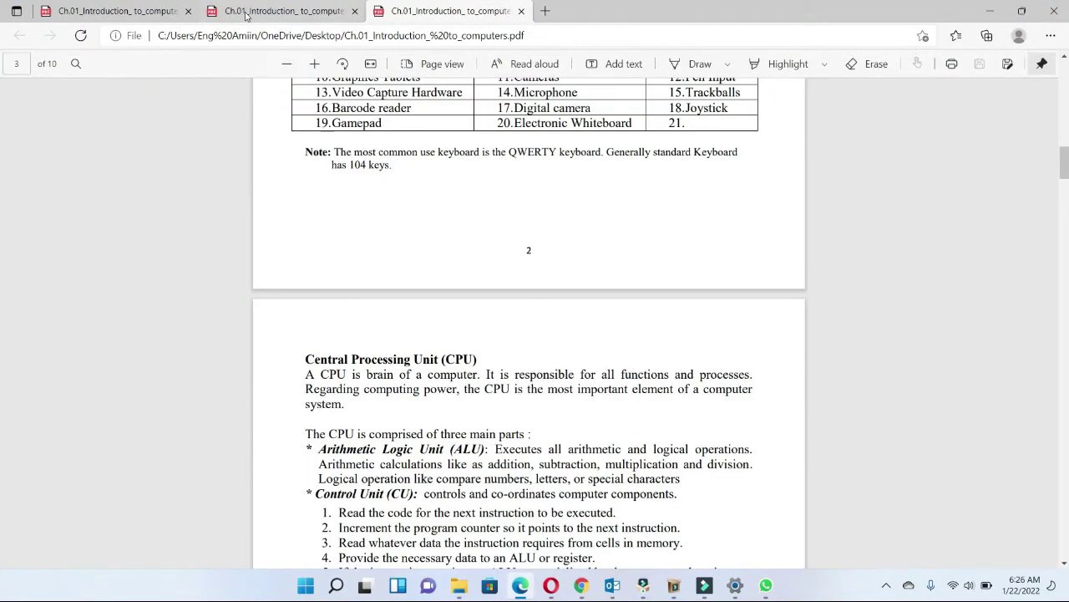
left_click(247, 13)
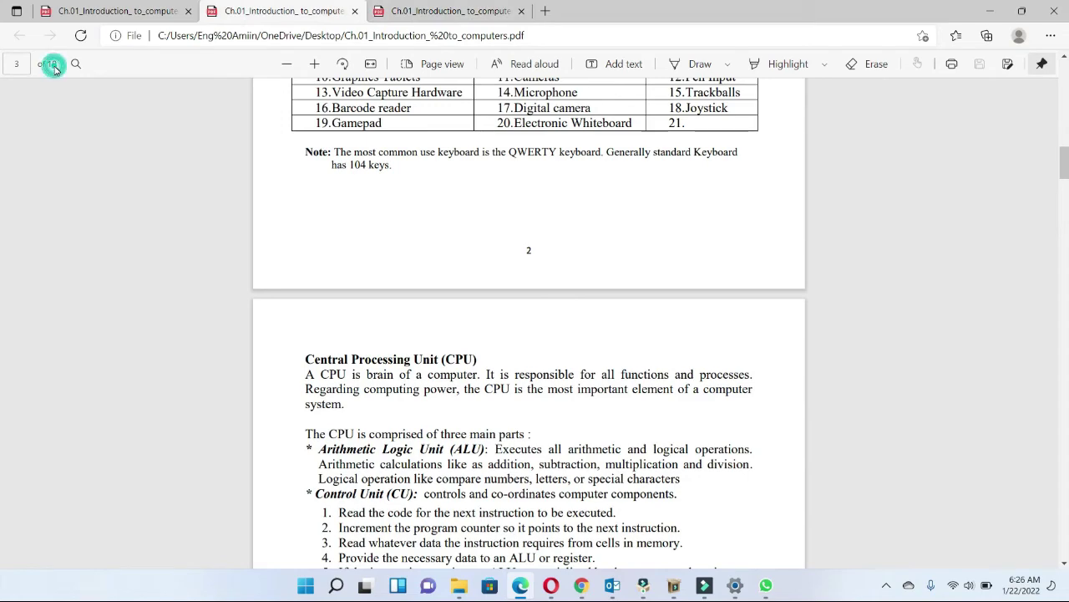
left_click(989, 11)
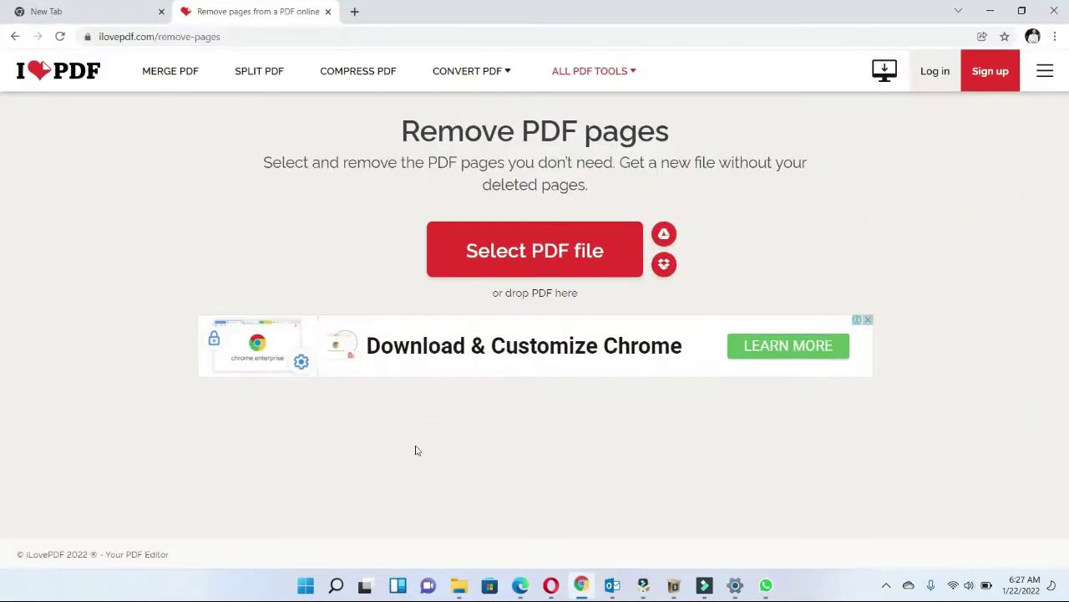
- Switch back to Chrome and reopen iLovePDF's Remove PDF pages tool from the Google results for "ilovepdf delete pages"
left_click(582, 585)
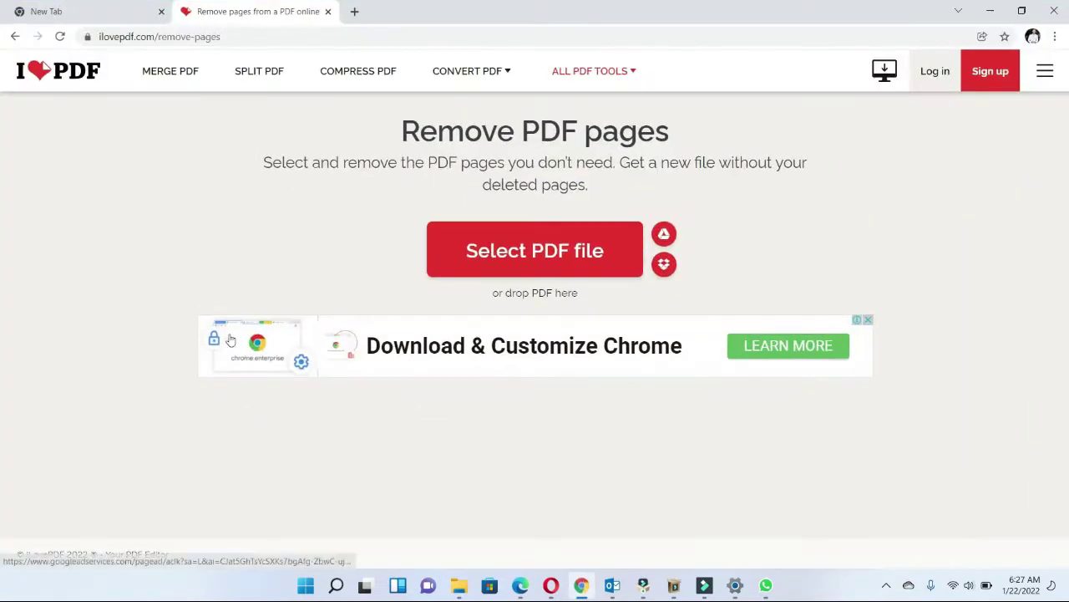
left_click(15, 36)
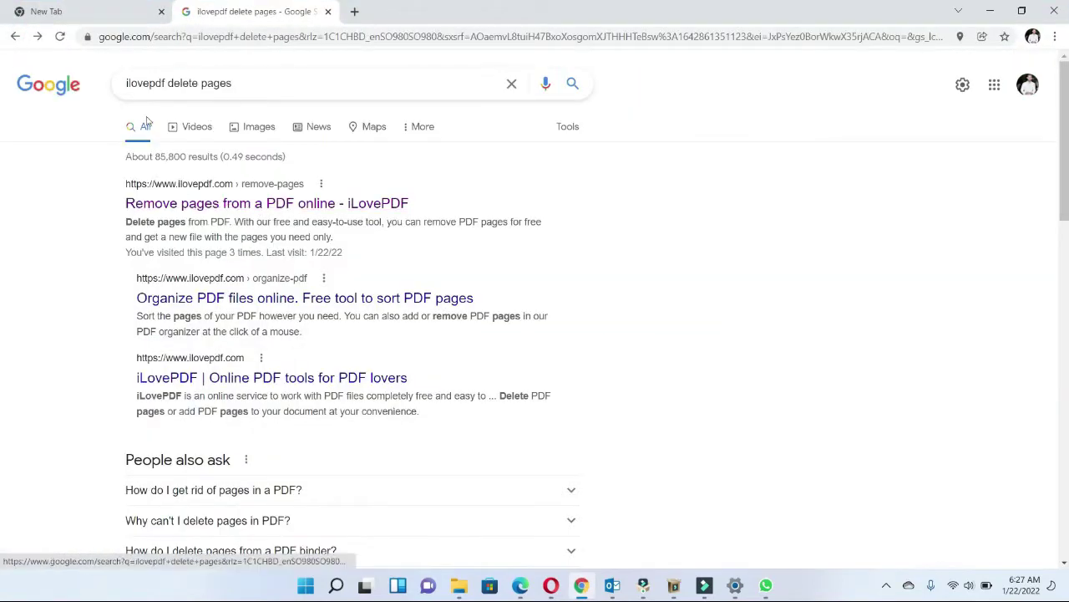
left_click(207, 206)
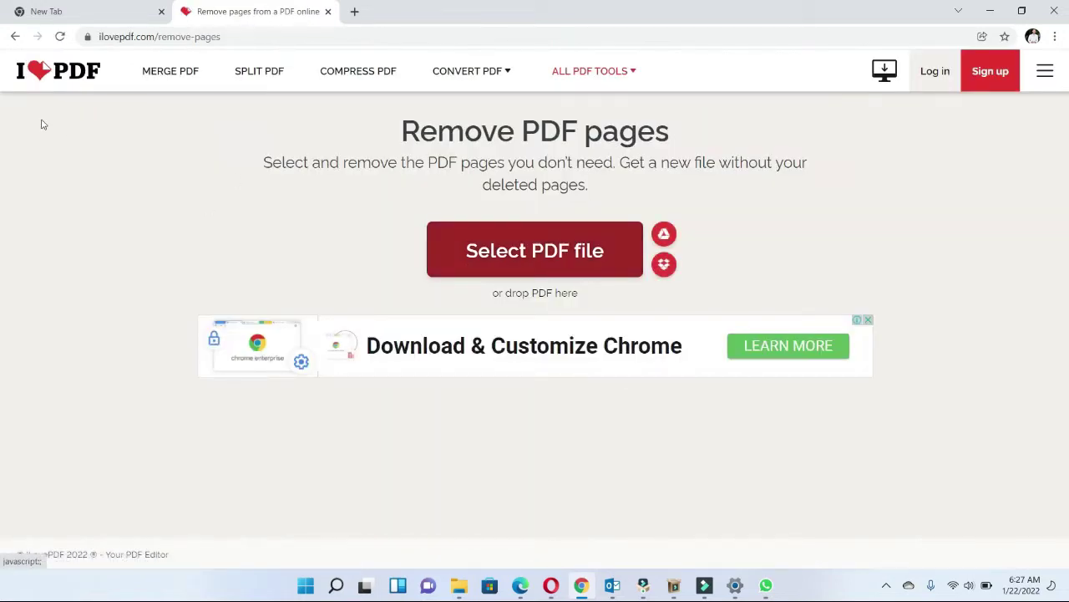
left_click(15, 35)
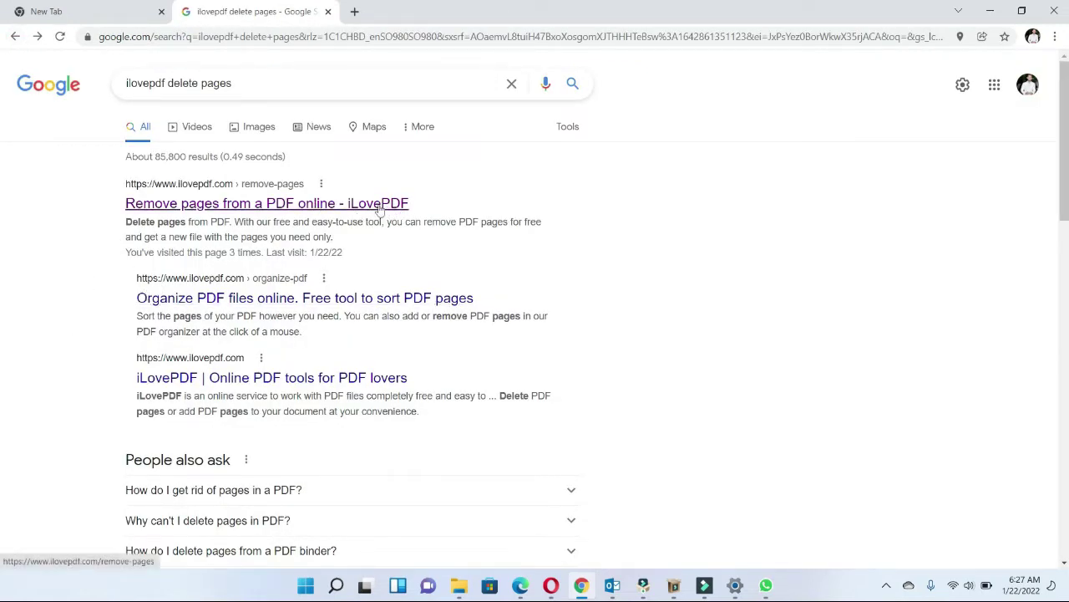
left_click(300, 206)
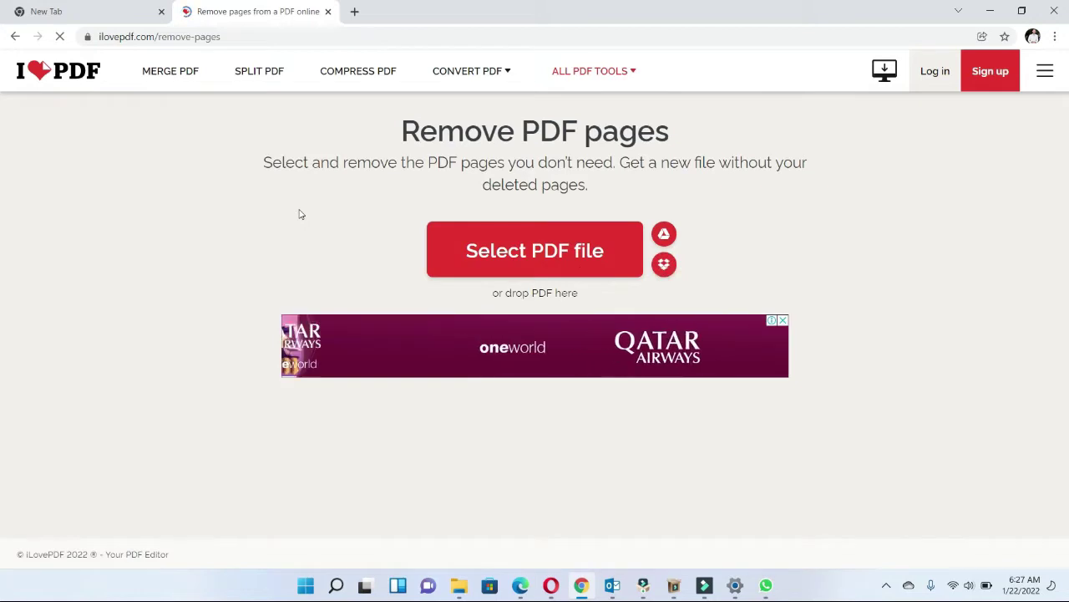
- Load the Ch.01_Introduction_ to_computers PDF from the Desktop folder into the page removal tool
left_click(501, 239)
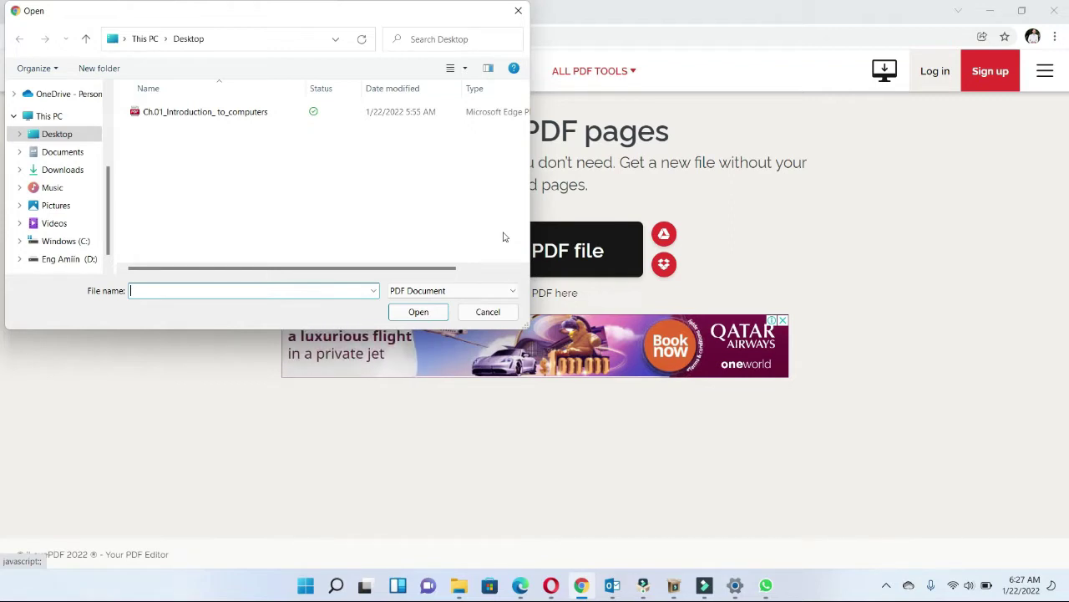
left_click(228, 115)
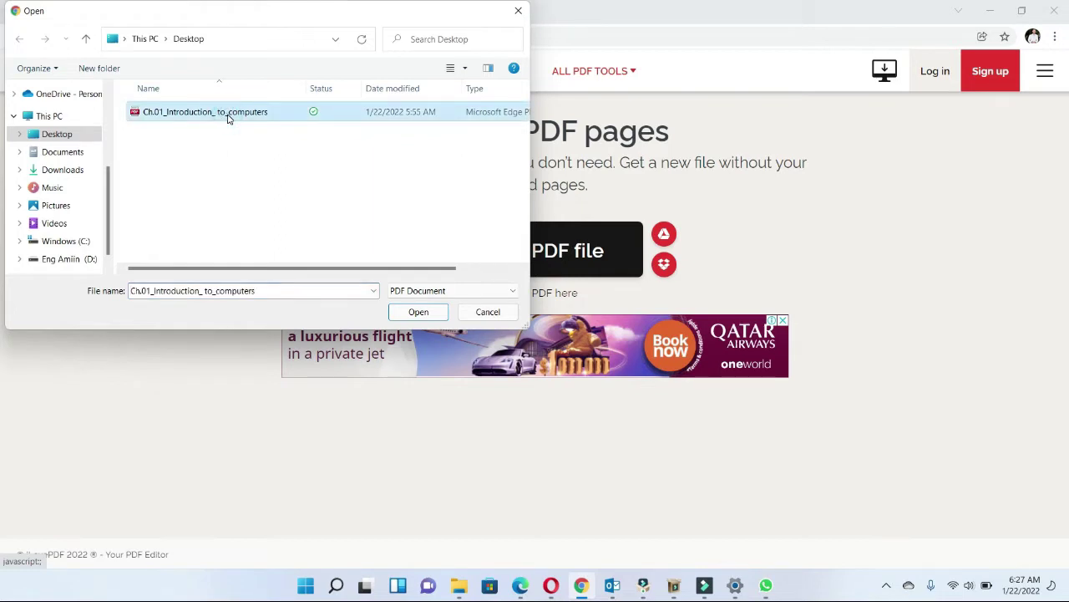
left_click(418, 311)
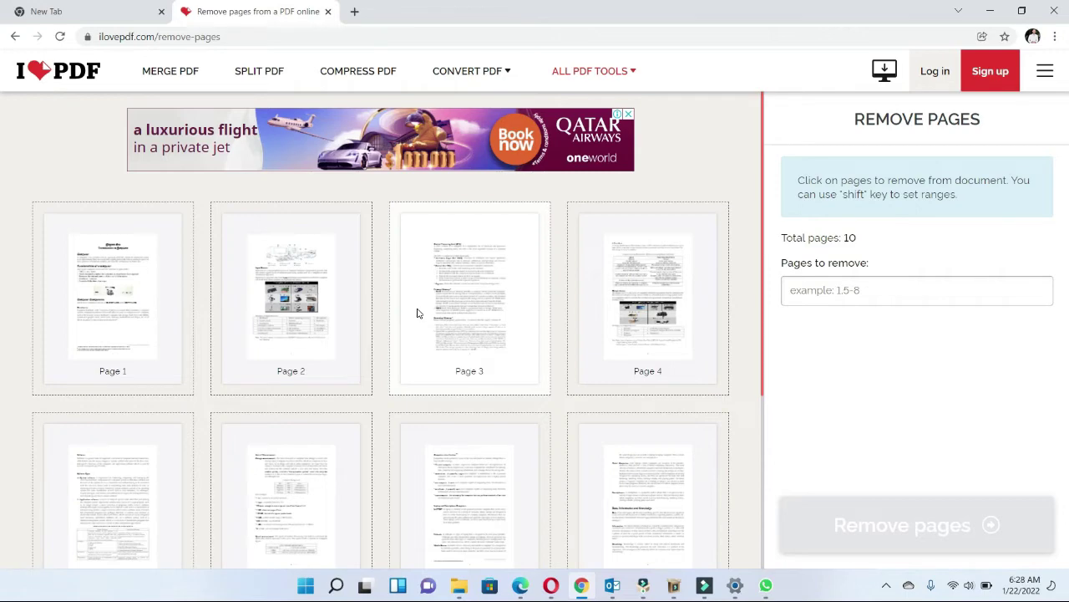
- Mark pages 1 through 5 for removal using their thumbnails
left_click(131, 330)
left_click(218, 331)
left_click(404, 328)
left_click(616, 343)
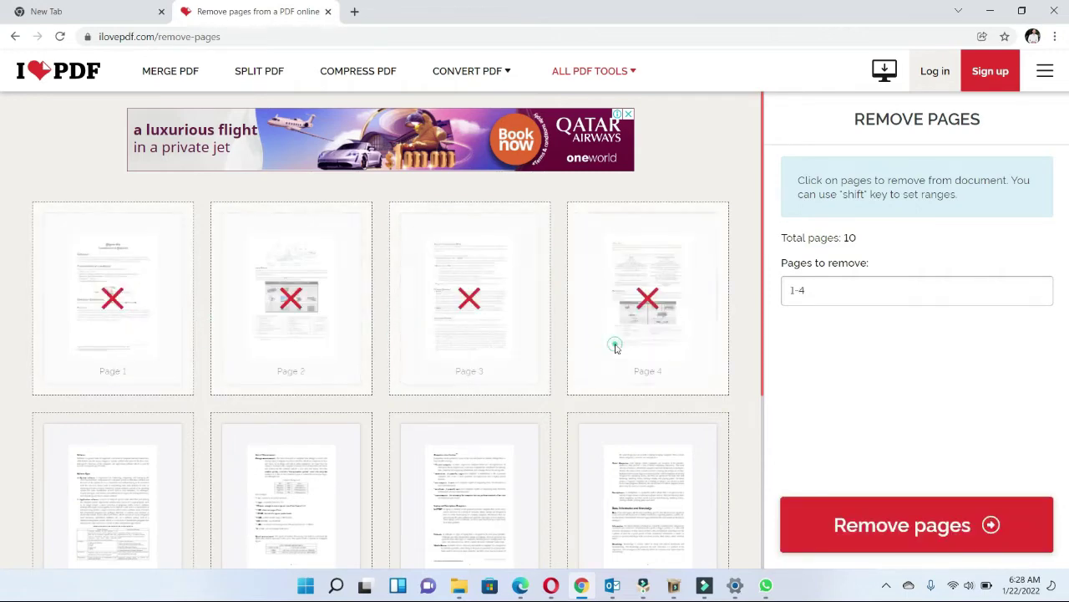
left_click(123, 503)
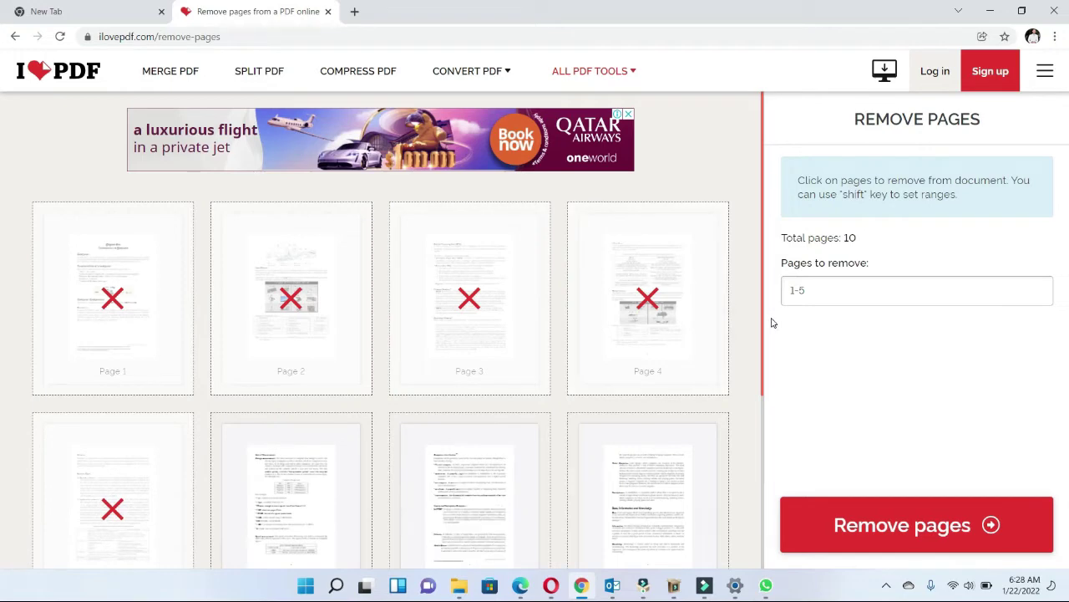
- Unmark page 5 and pages 1 through 4 so that no page is selected for removal
left_click_drag(762, 338, 776, 467)
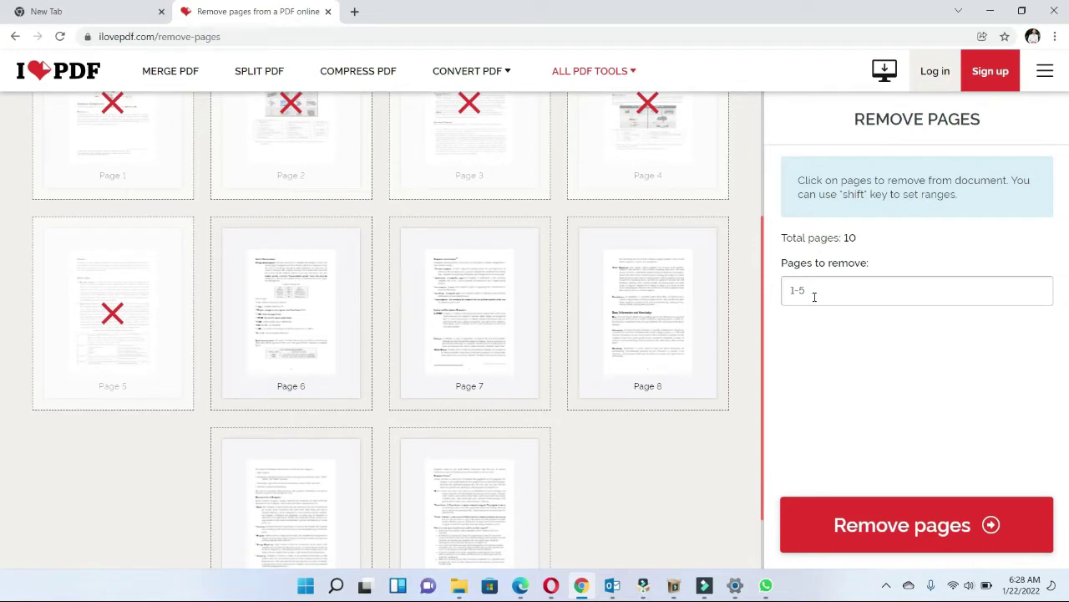
left_click(107, 319)
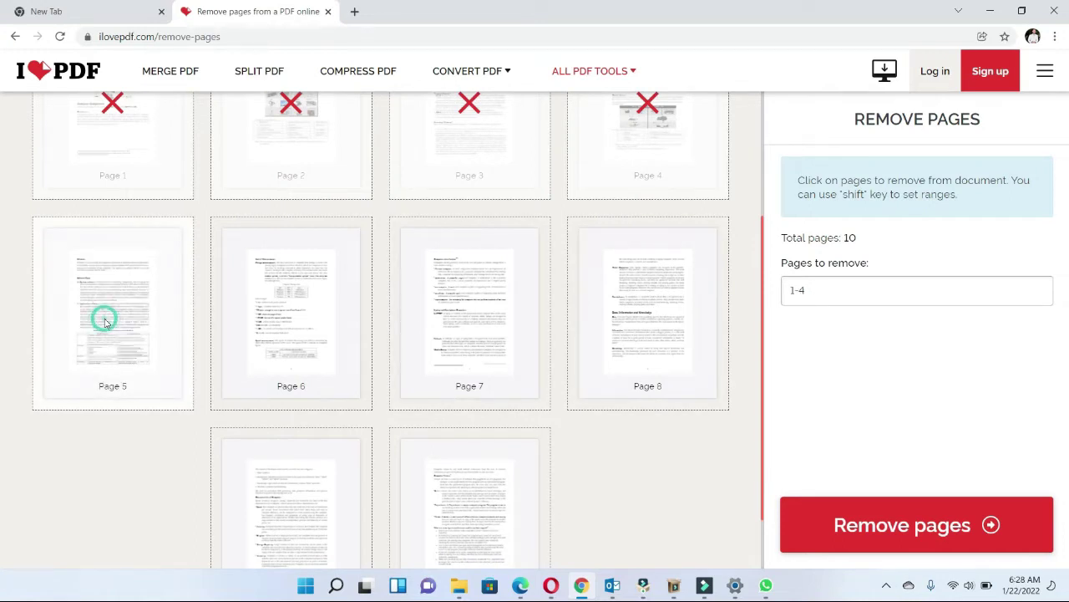
left_click(92, 159)
left_click(234, 139)
left_click(432, 145)
left_click(650, 130)
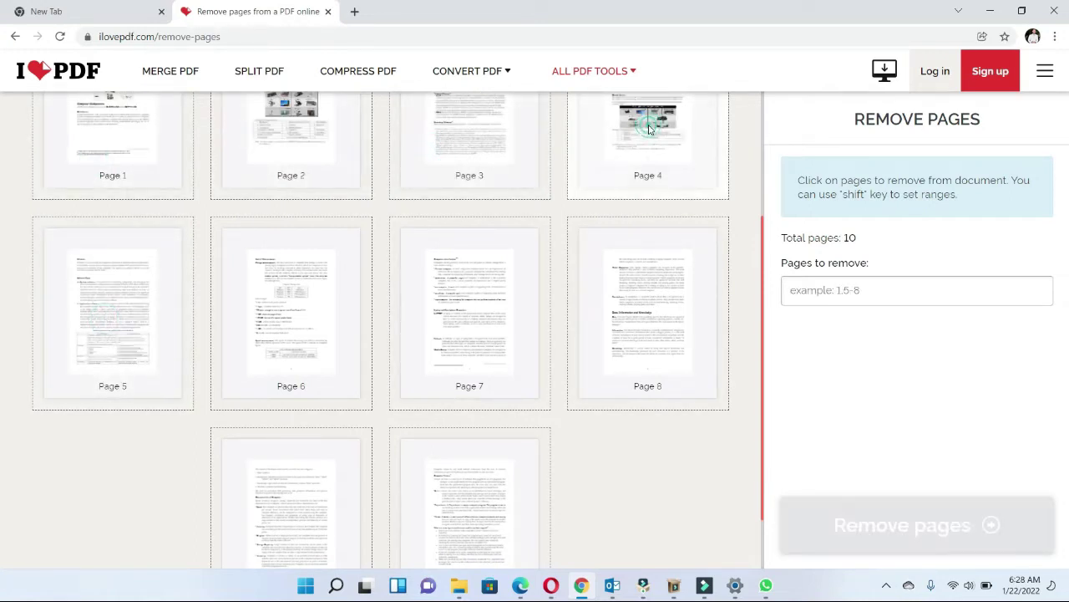
- Enter the range 1-7 as the pages to remove
left_click(812, 279)
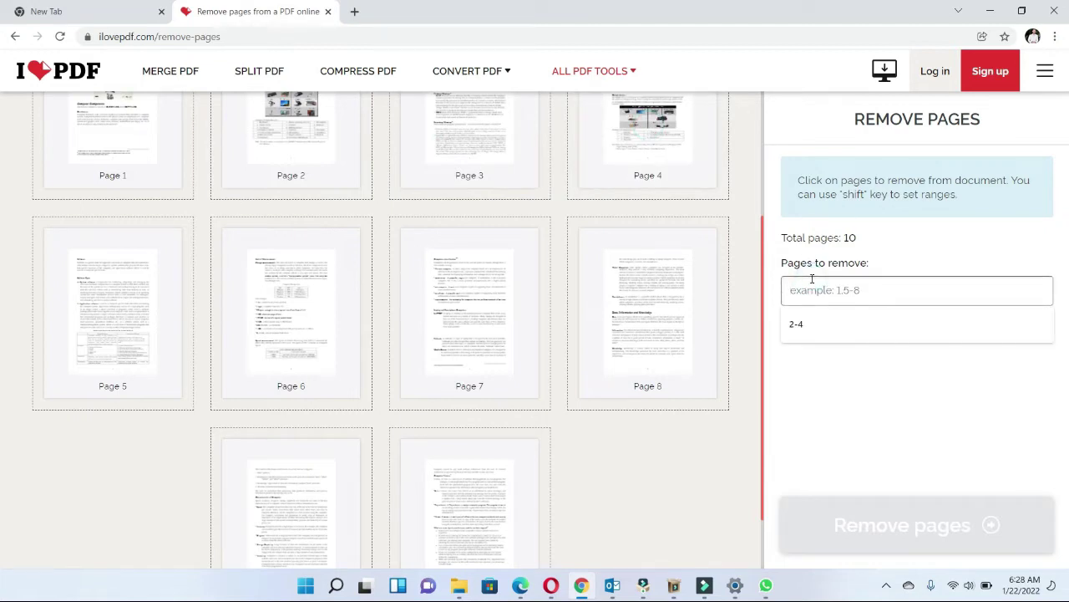
type("1")
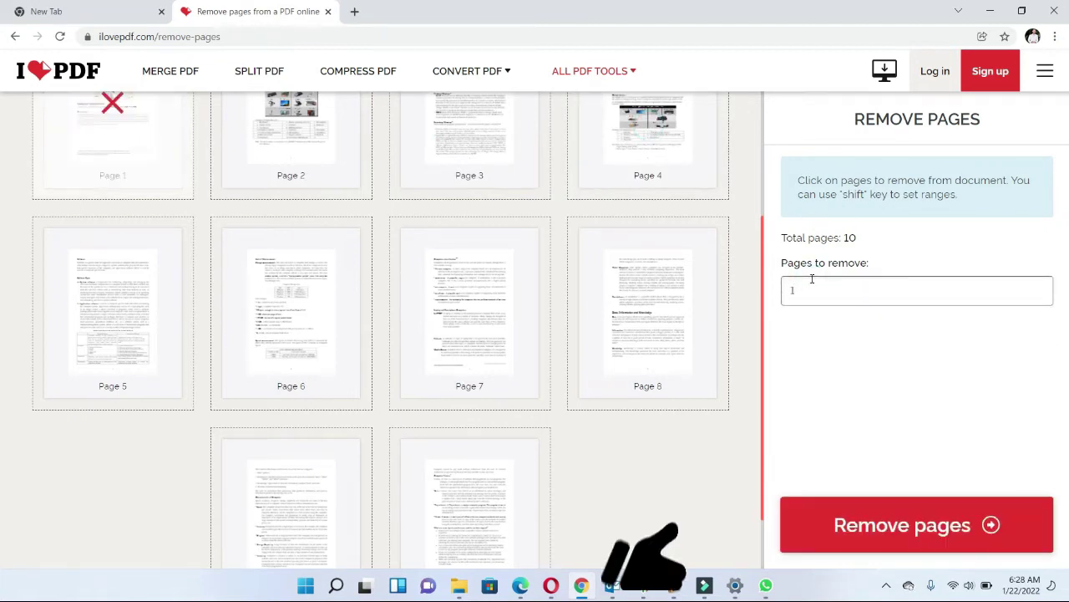
type("-7")
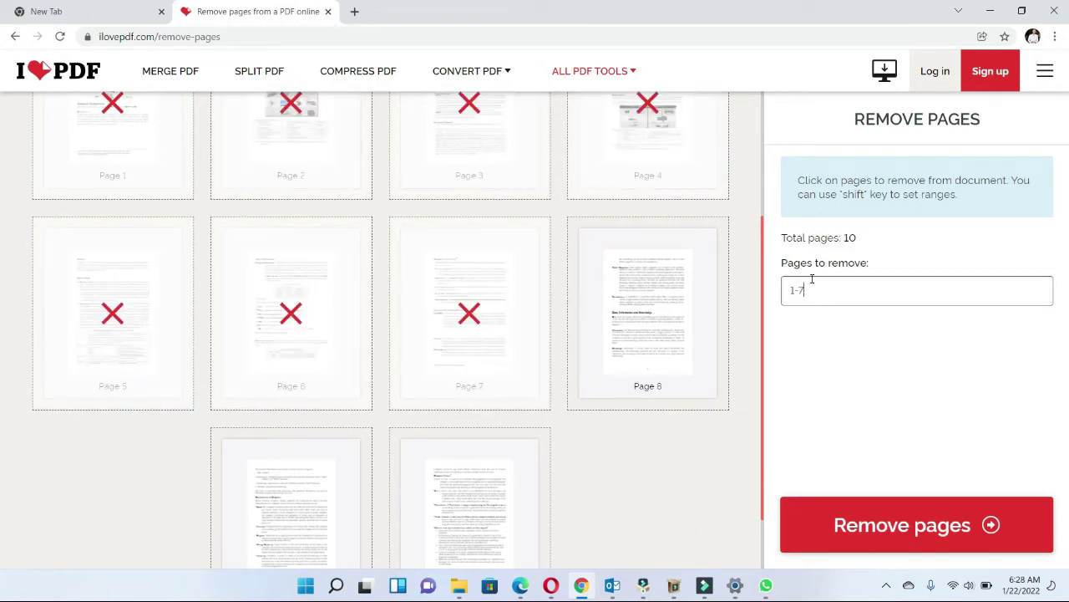
- Clear the entered page range and unmark the thumbnails of pages 1 through 7
key("BackSpace")
key("BackSpace")
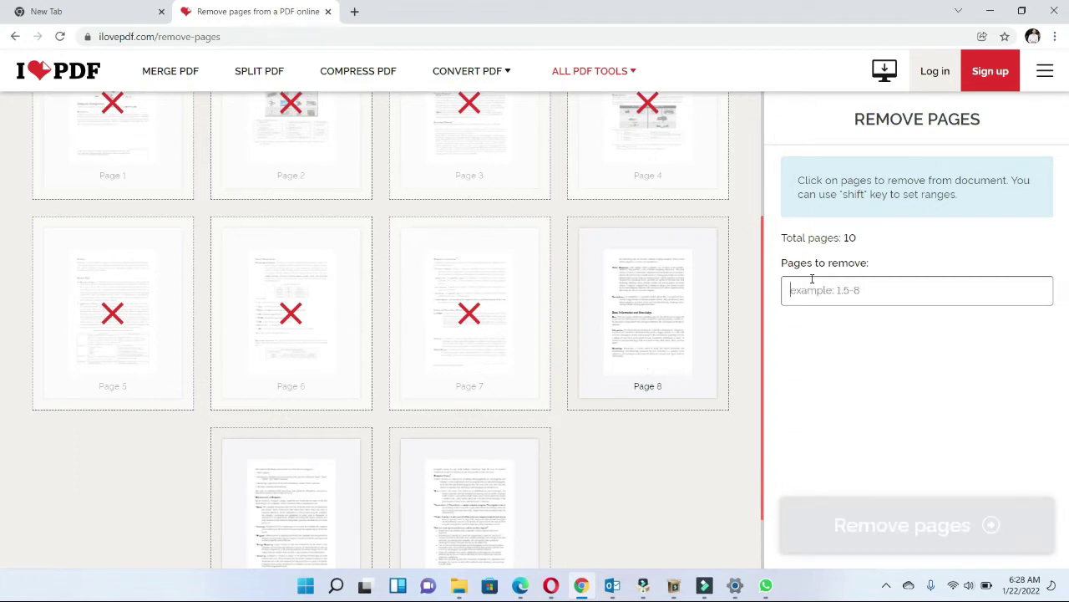
left_click(445, 361)
left_click(277, 345)
left_click(158, 339)
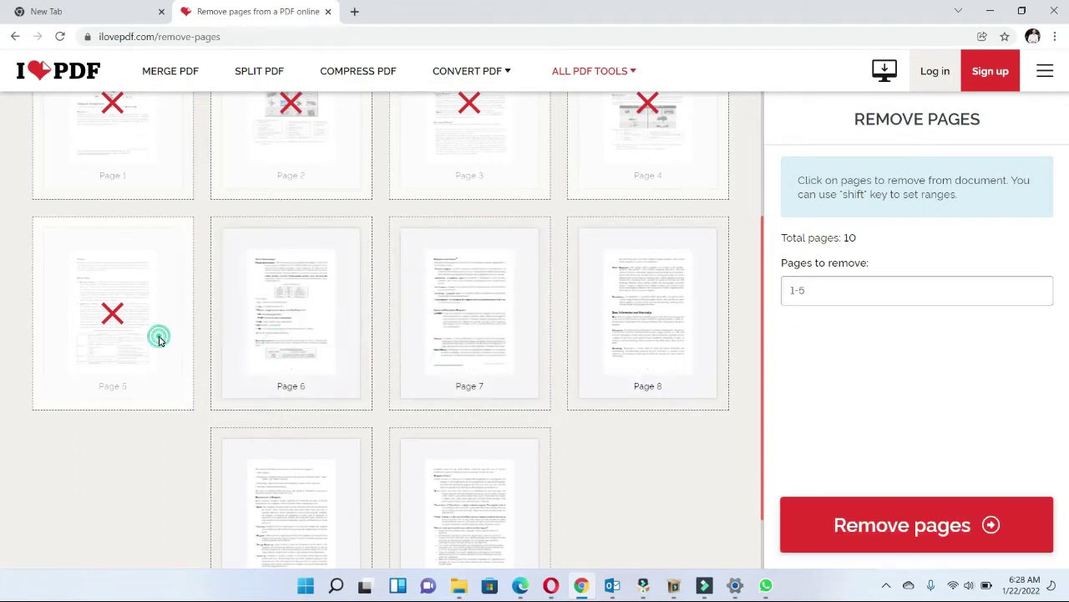
left_click(98, 164)
left_click(283, 129)
left_click(457, 132)
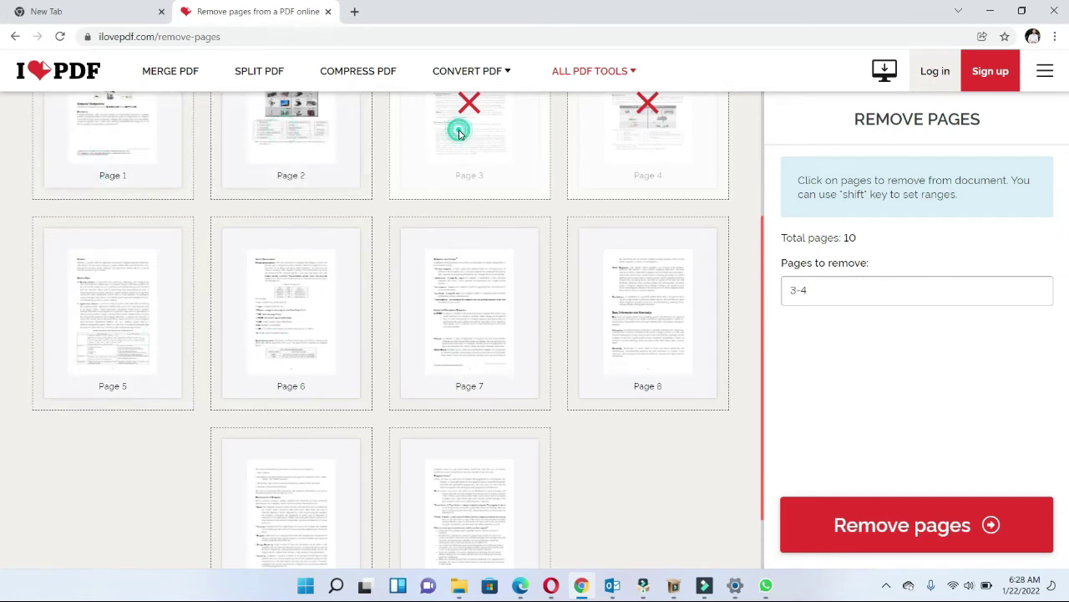
left_click(628, 132)
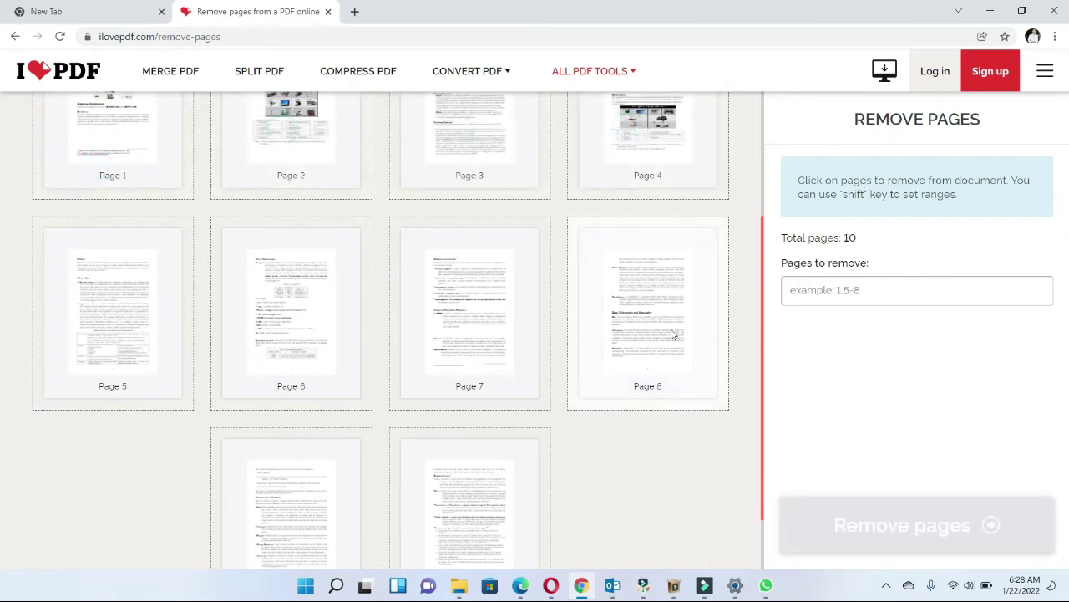
- Specify the pages to remove by entering the range 1-7
left_click(822, 279)
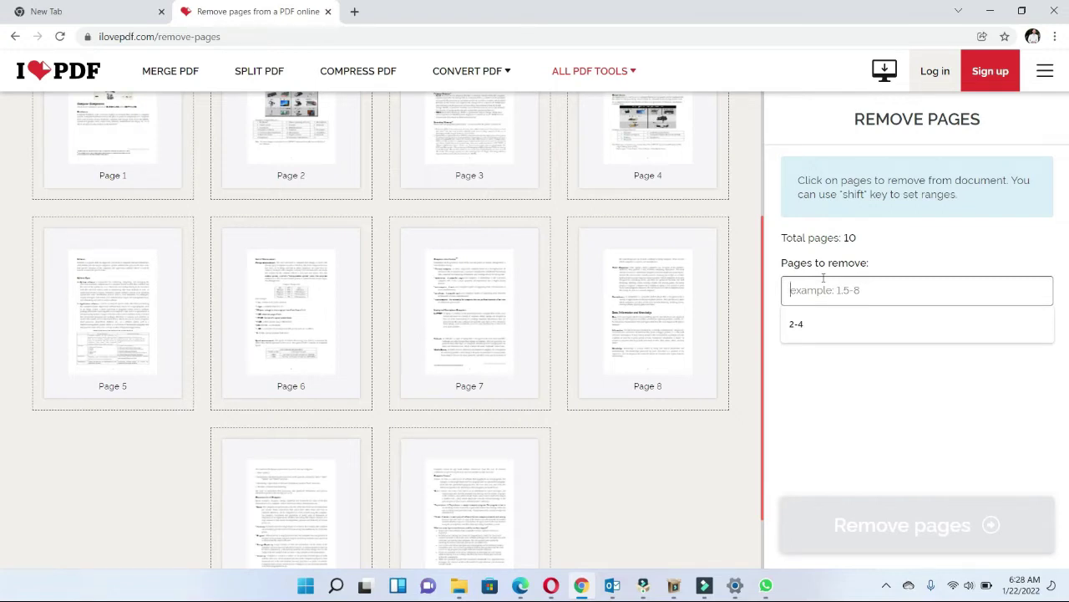
type("1")
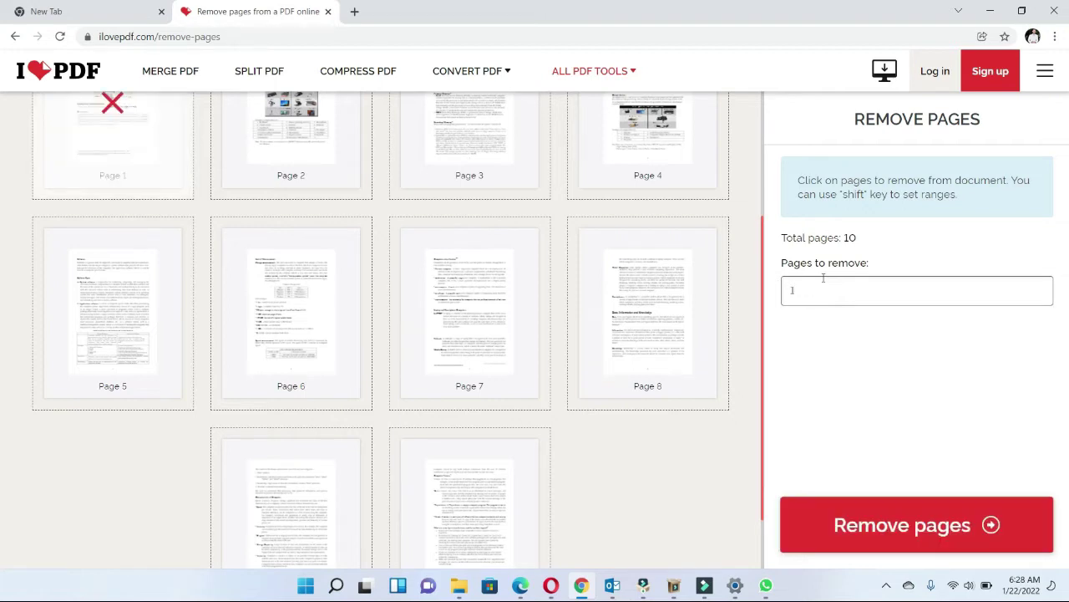
type("-15")
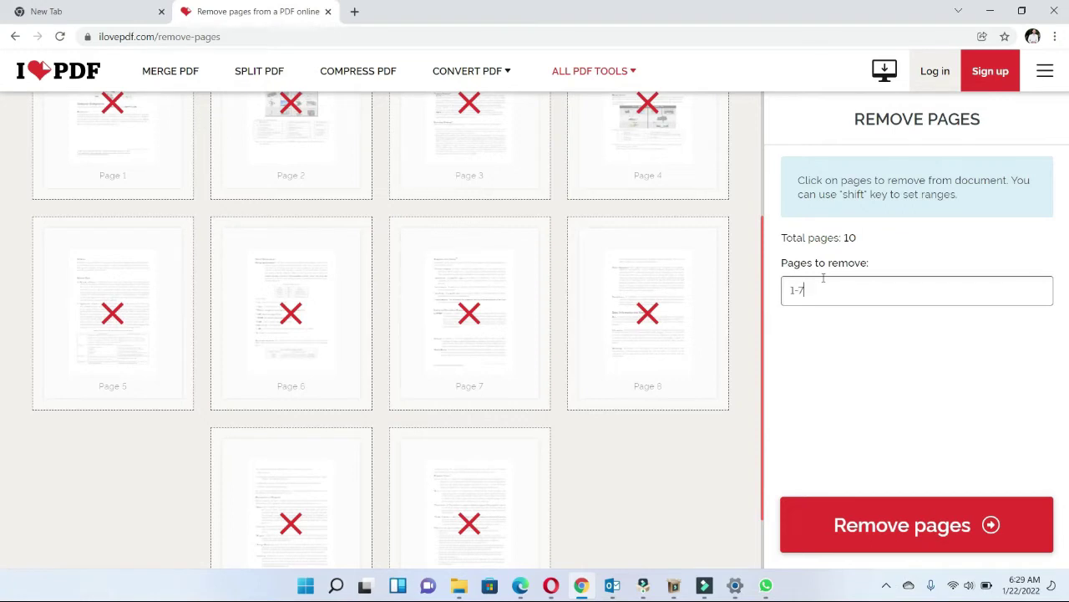
- Exclude pages 6 through 10 from removal, keeping only pages 1-5 marked
left_click(635, 382)
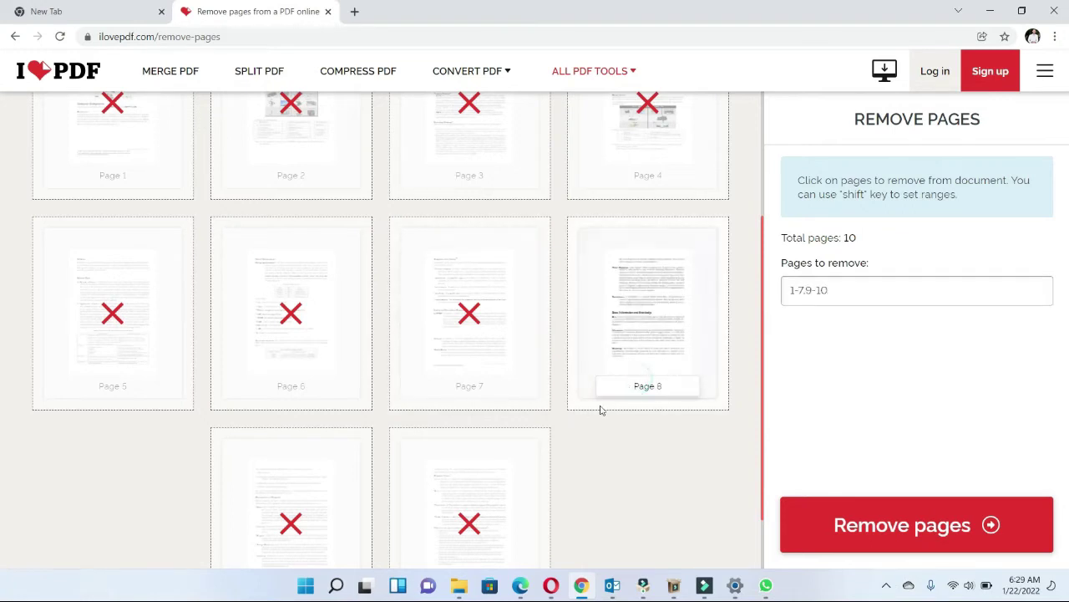
left_click(484, 502)
left_click(328, 525)
left_click(287, 310)
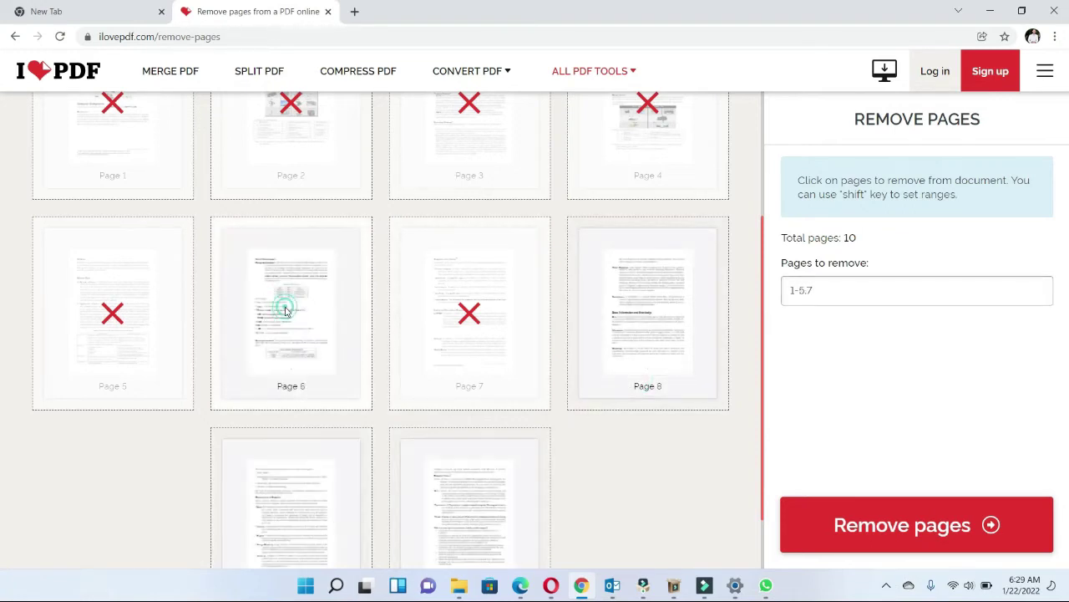
left_click(456, 318)
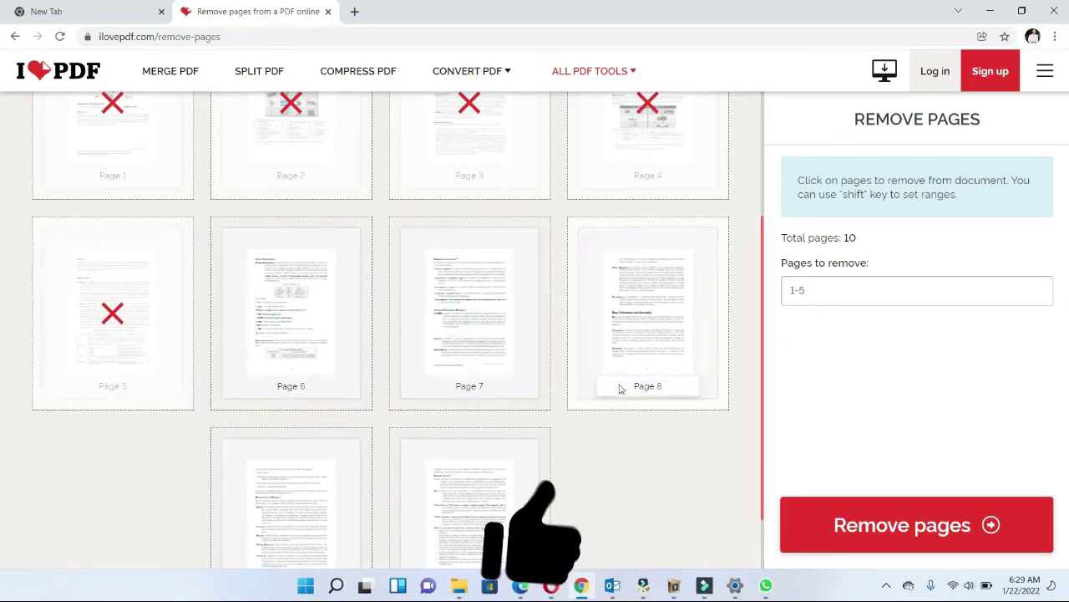
- Remove the marked pages from the document and download the resulting PDF
left_click(898, 522)
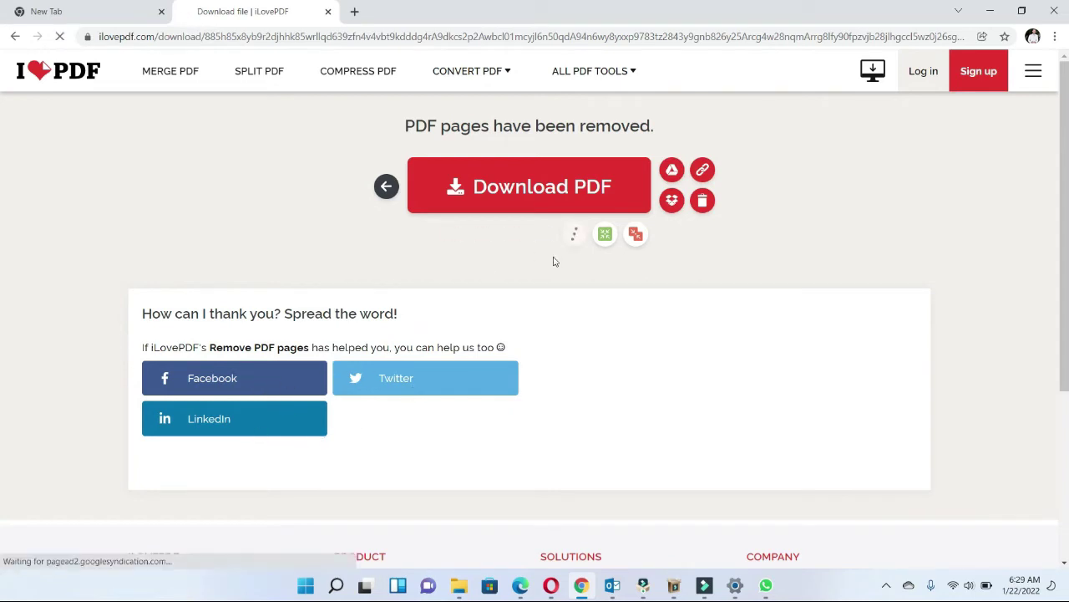
left_click(526, 185)
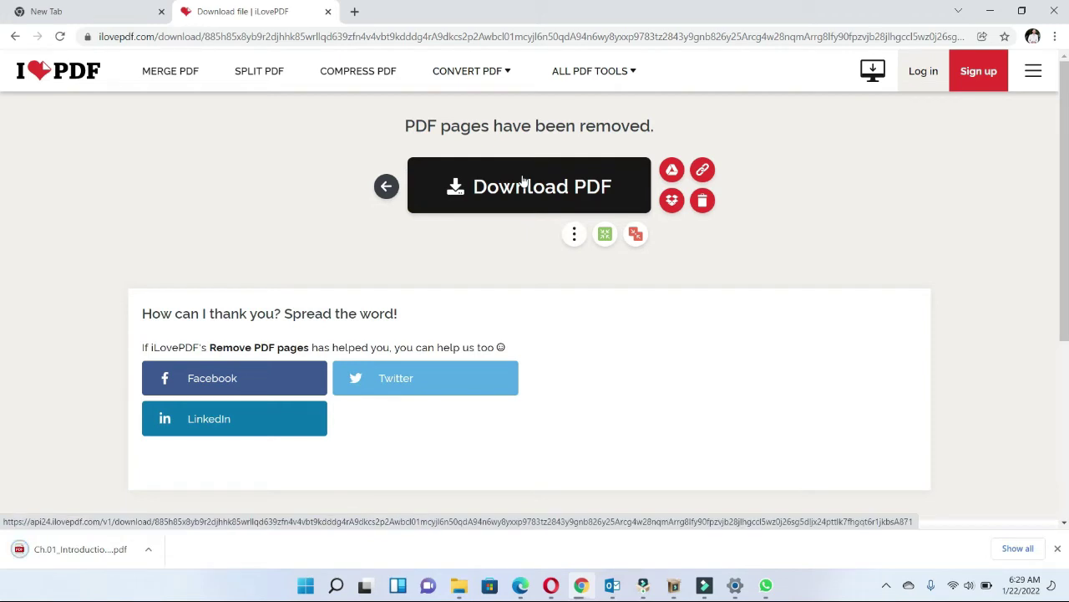
- Open the downloaded PDF and compare it with the original Ch.01_Introduction_ to_computers document in Microsoft Edge
left_click(148, 552)
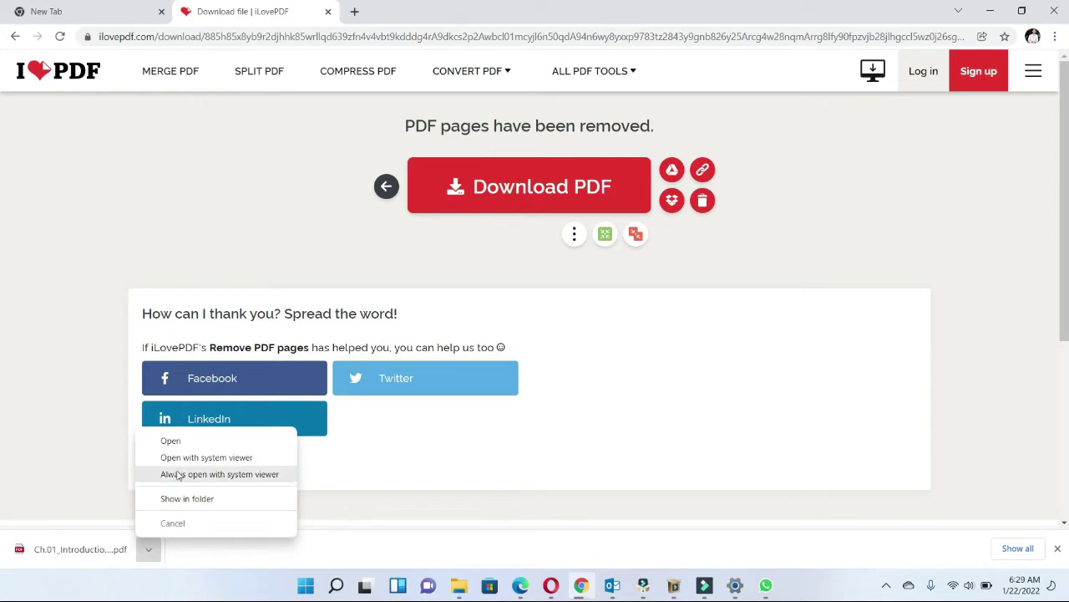
left_click(183, 440)
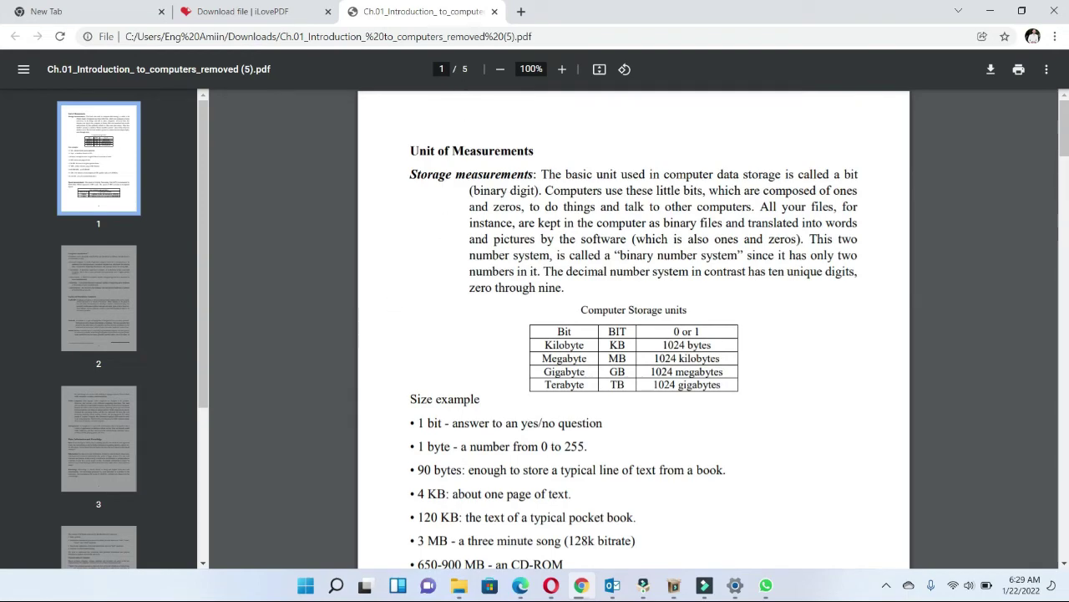
left_click(529, 589)
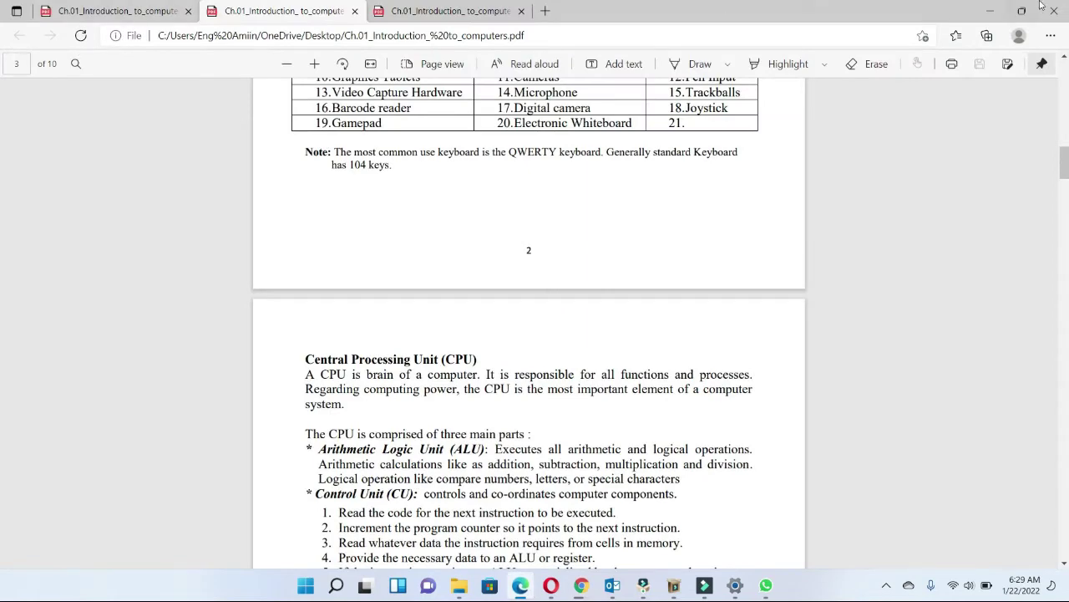
left_click(989, 10)
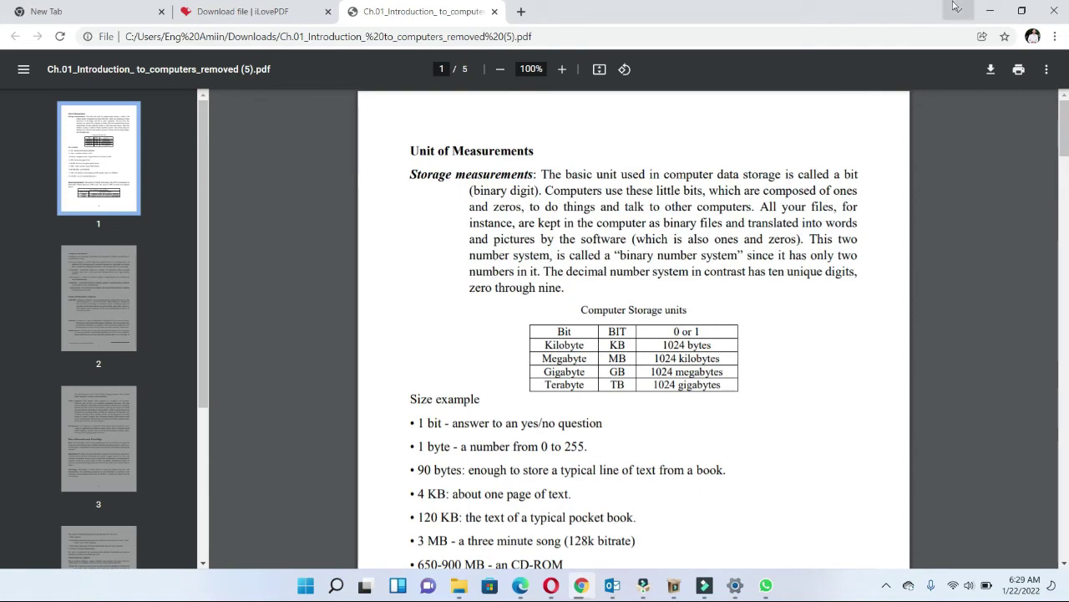
left_click(991, 11)
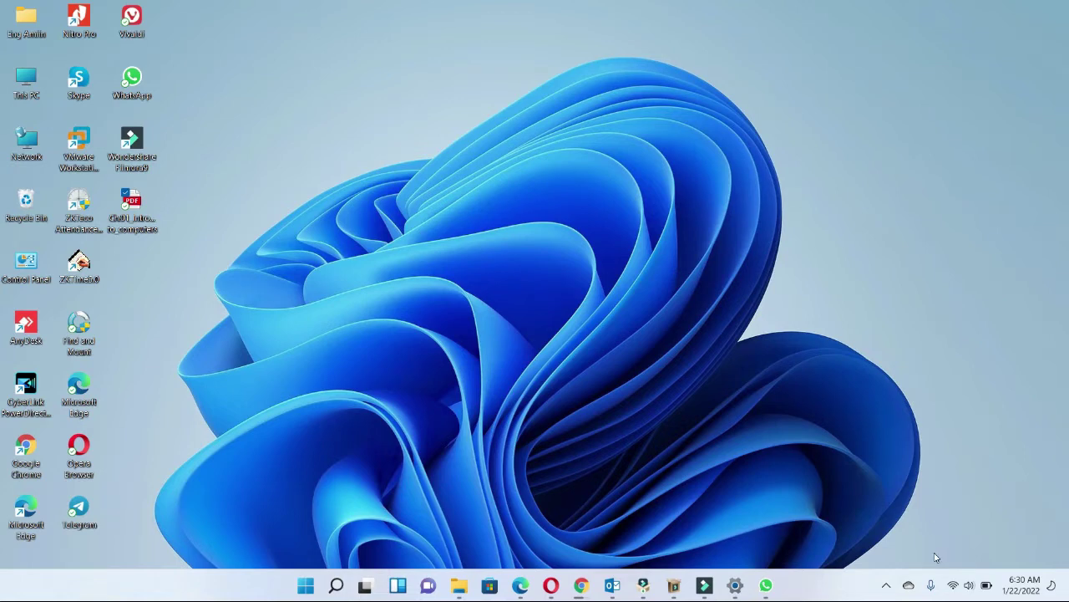
left_click(887, 586)
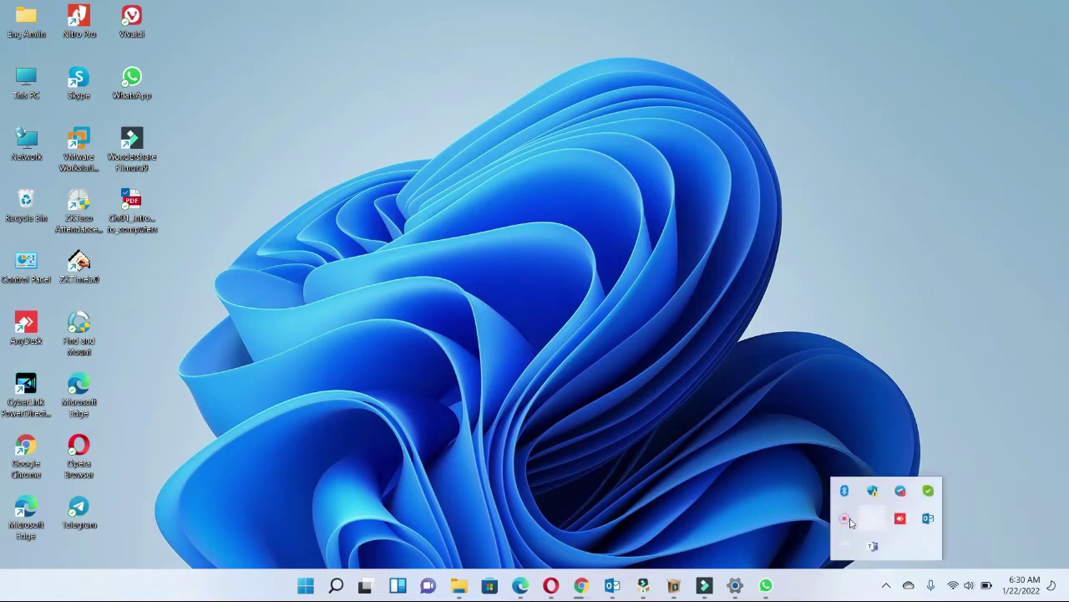
right_click(849, 522)
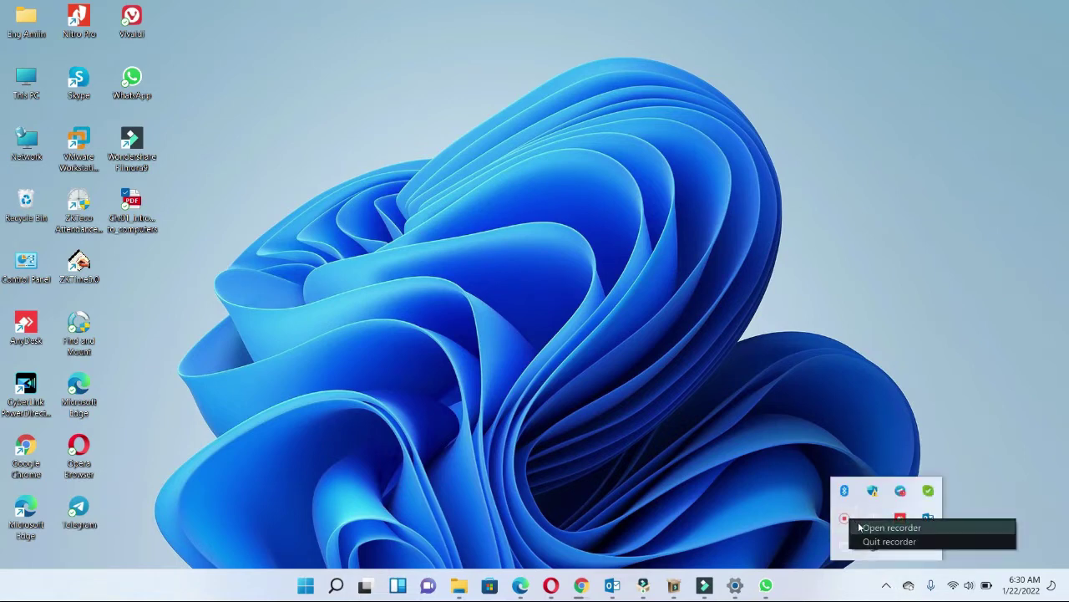
left_click(858, 525)
left_click(840, 558)
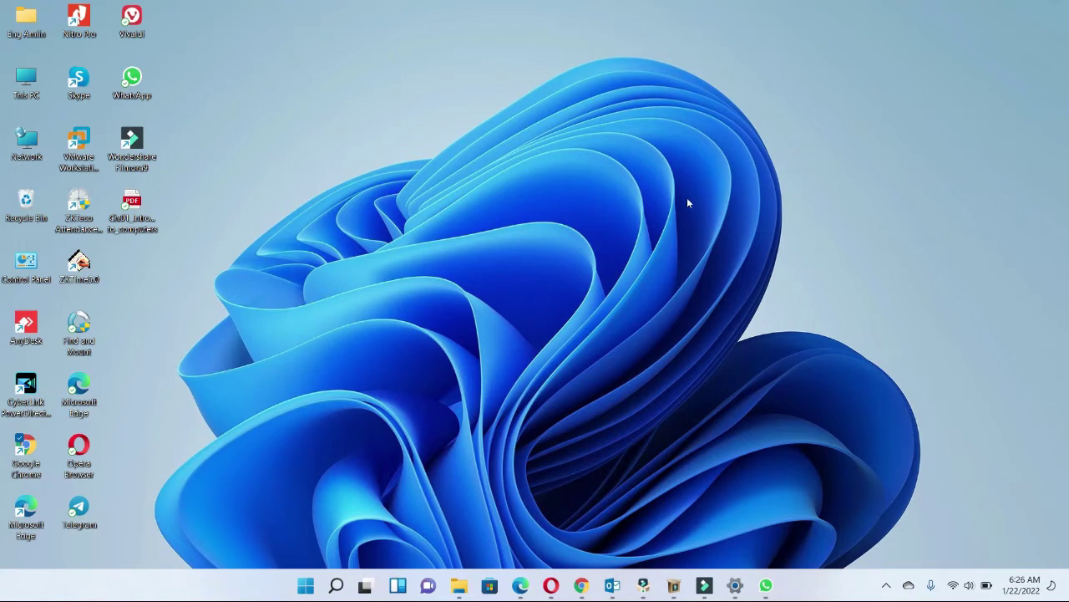
- Switch to Chrome, search Google for "ilovepdf delete pages" and open the "Remove pages from a PDF online - iLovePDF" result
left_click(581, 585)
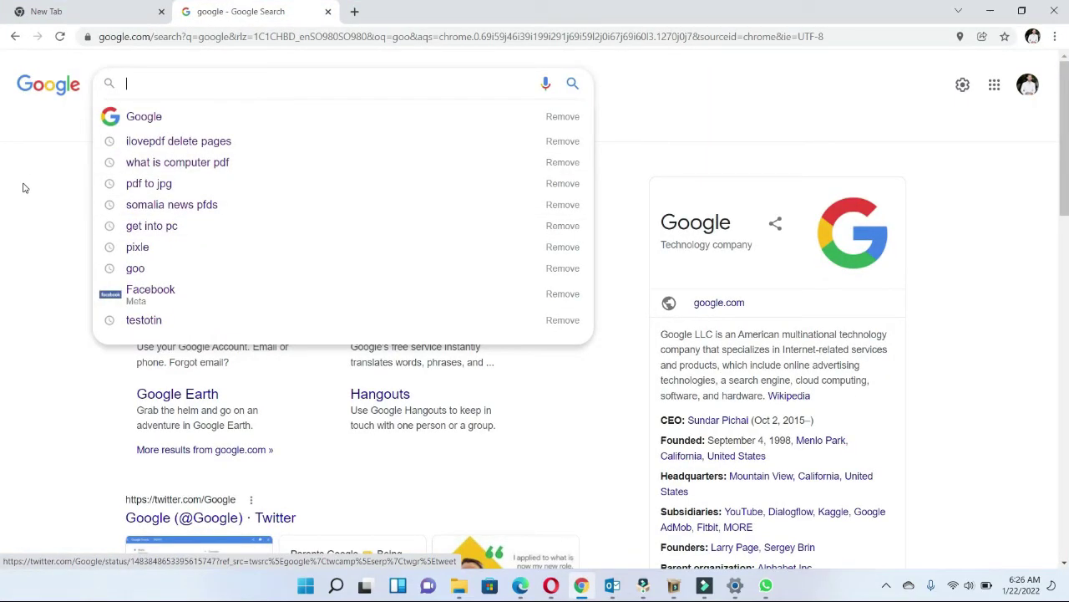
left_click(167, 145)
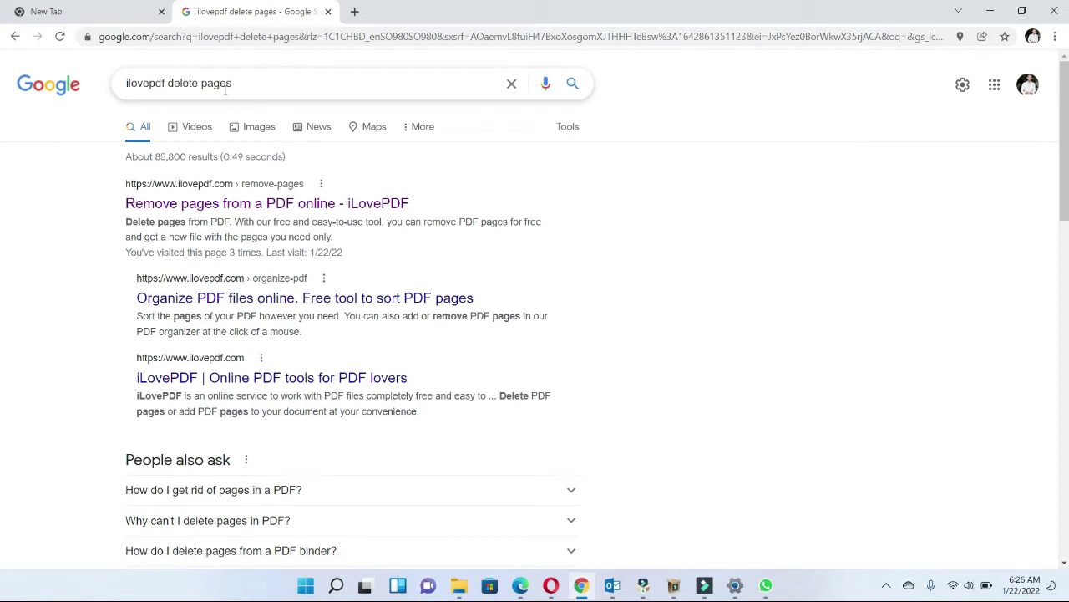
left_click(245, 208)
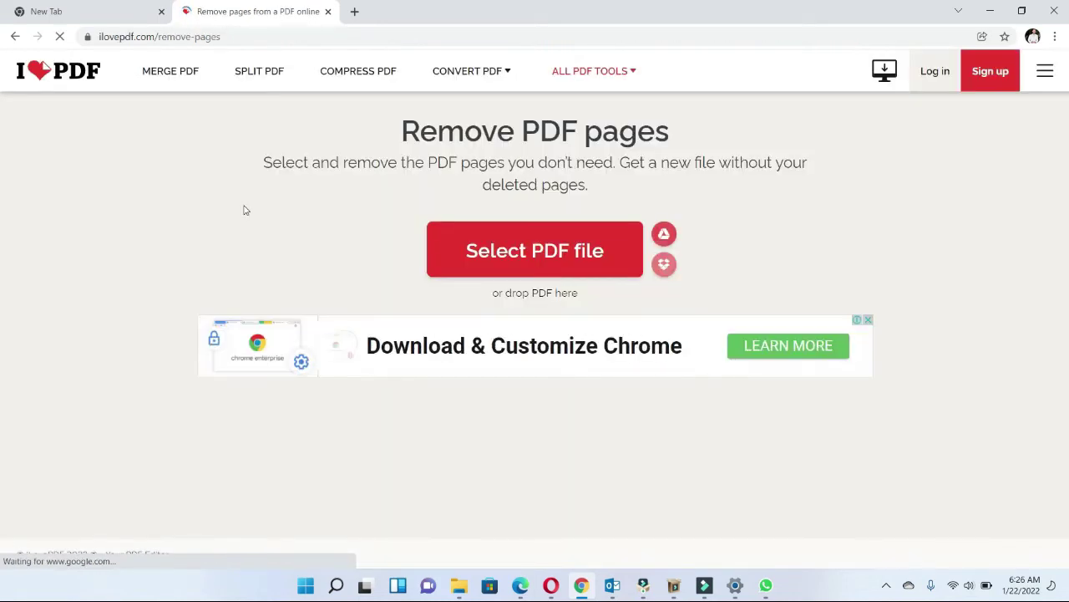
- Open the Ch.01_Introduction_ to_computers PDF from the desktop and check how many pages it has
left_click(990, 11)
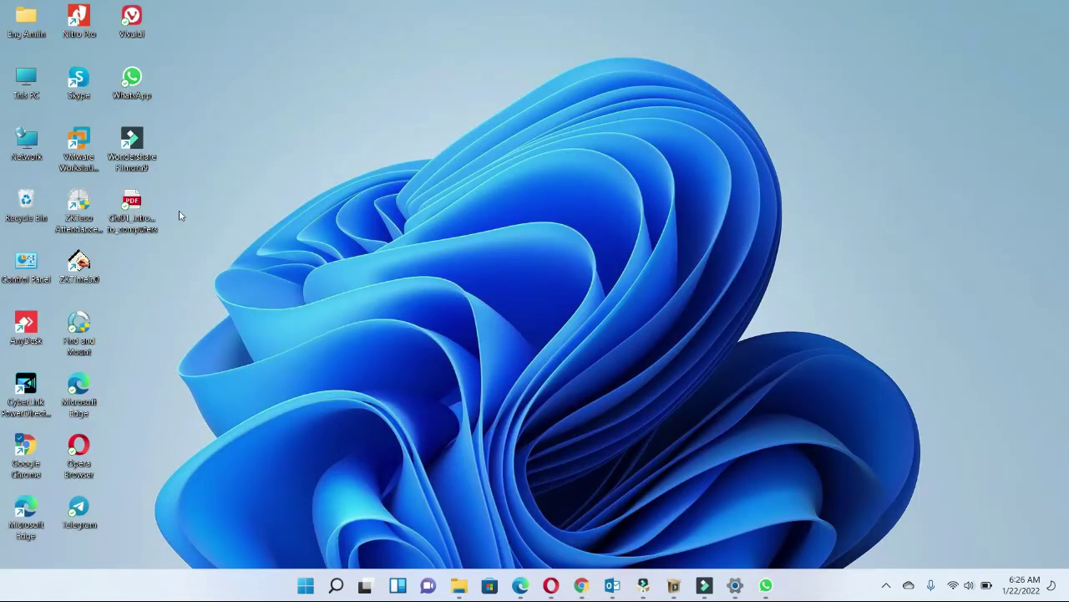
double_click(134, 203)
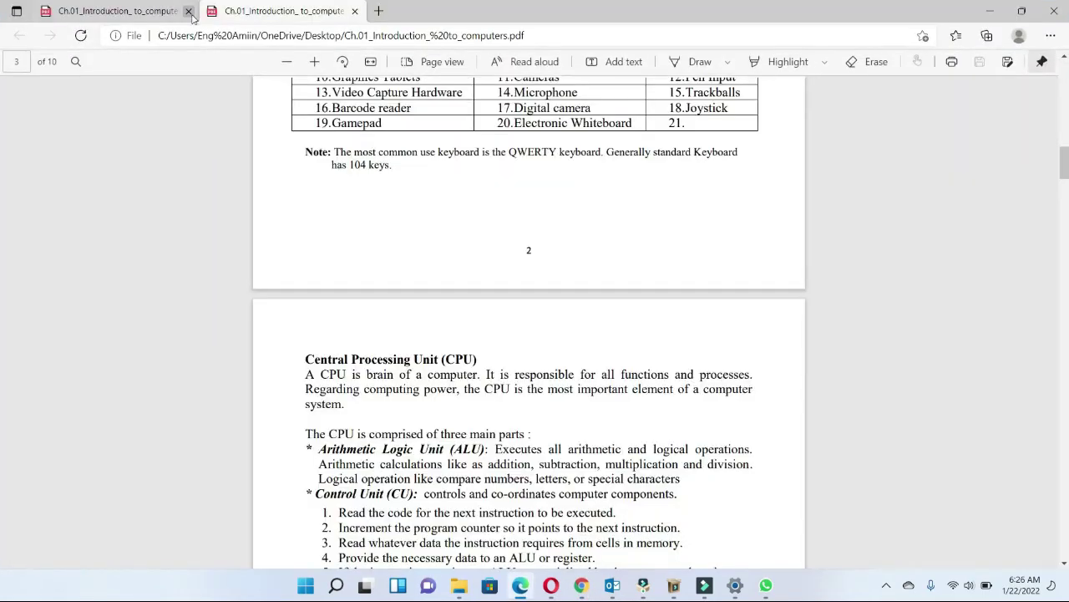
left_click(153, 9)
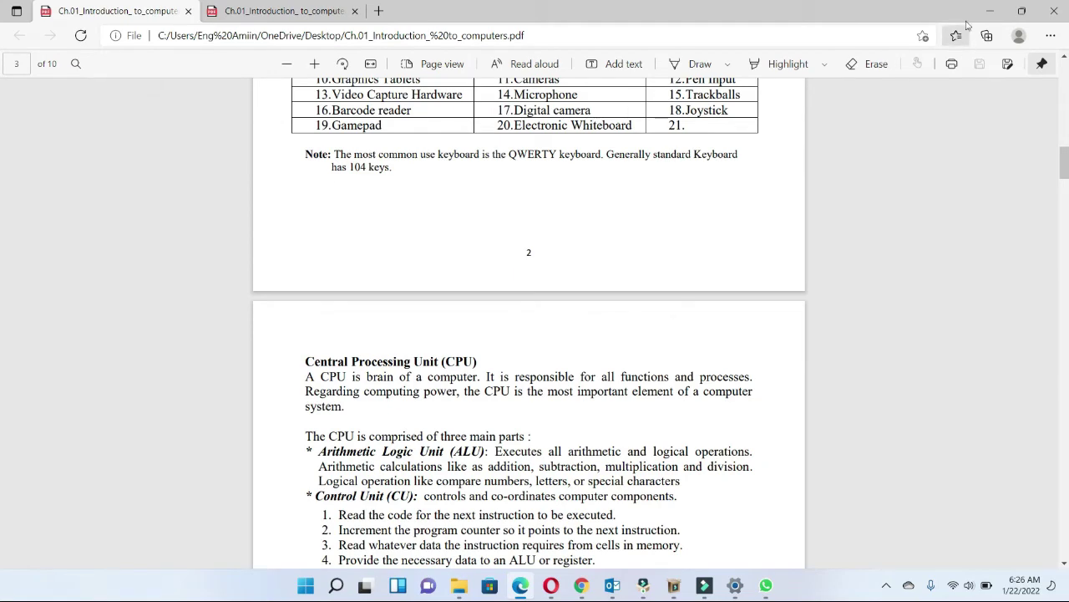
left_click(991, 8)
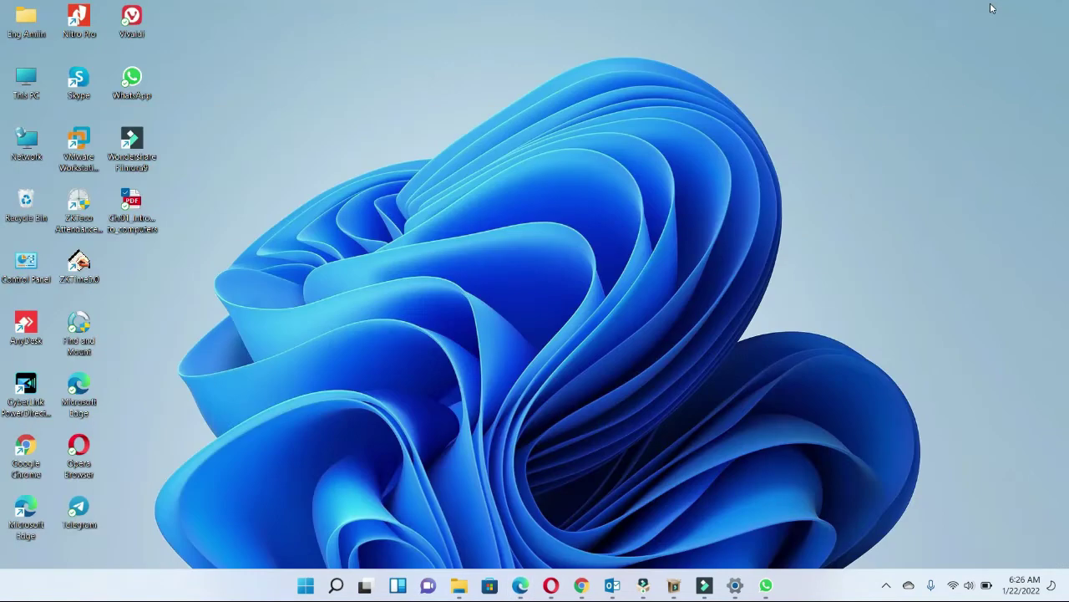
double_click(143, 208)
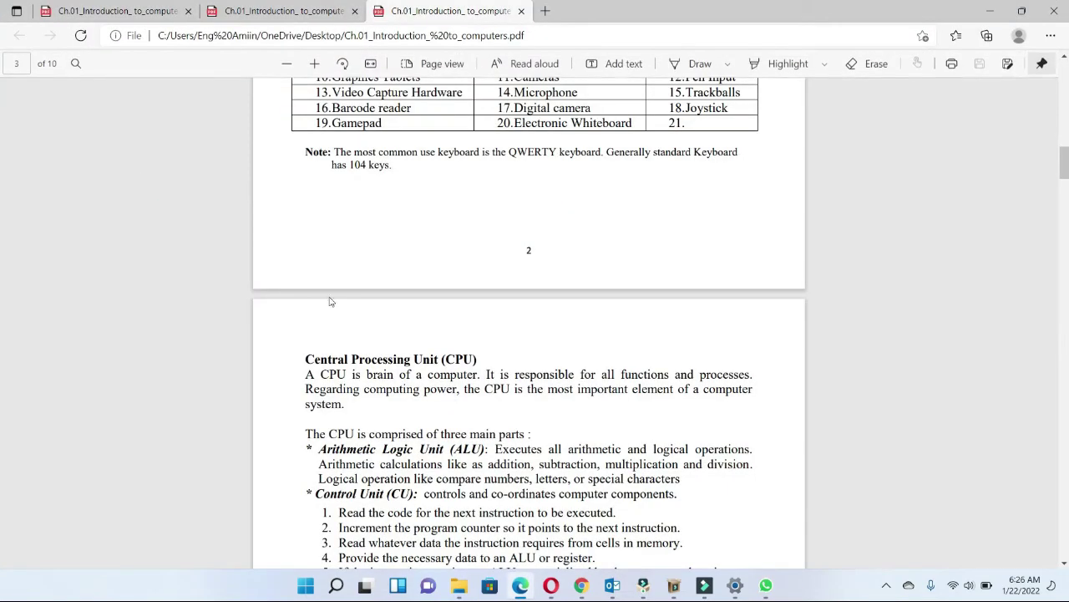
left_click(236, 15)
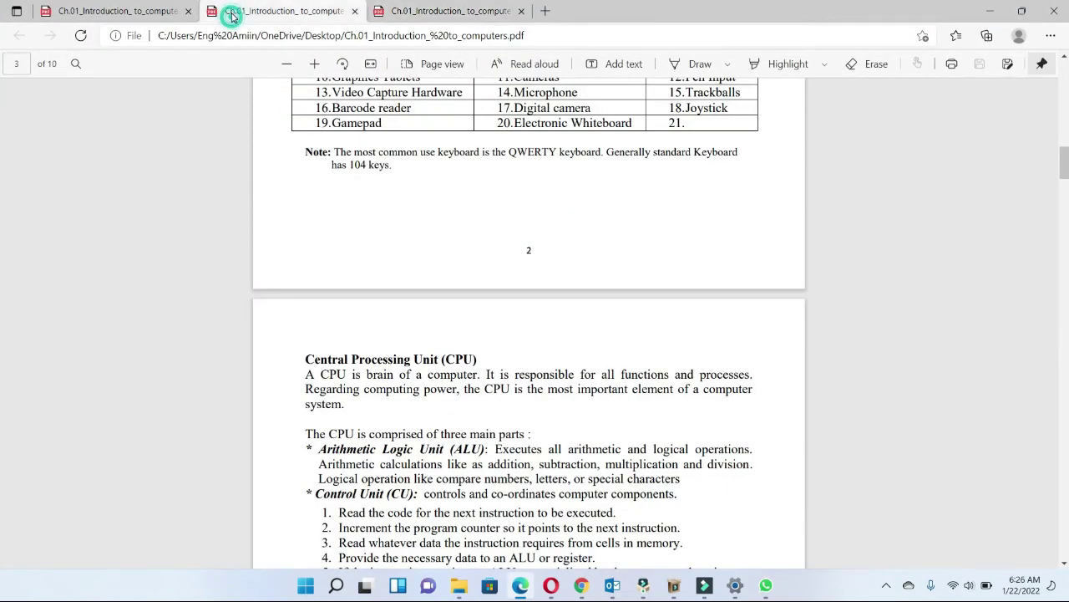
left_click(53, 66)
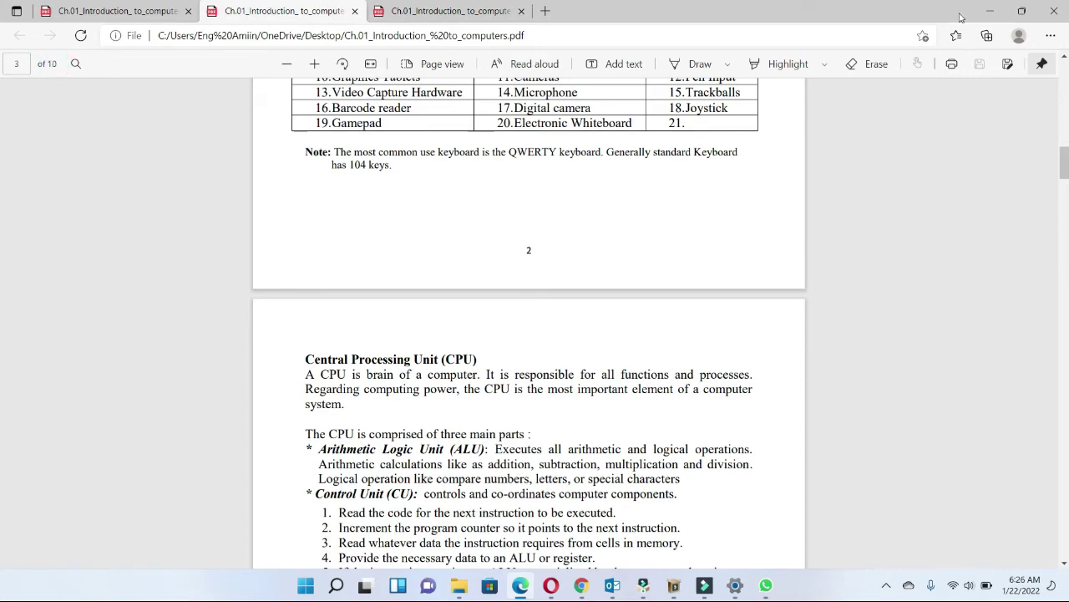
left_click(986, 8)
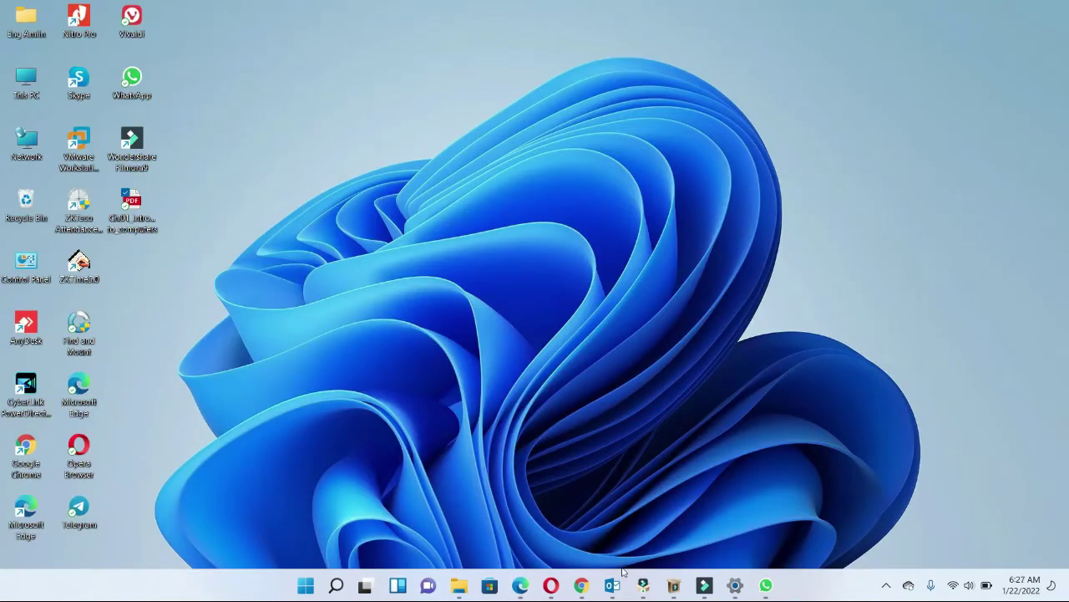
- Switch back to Chrome and reopen iLovePDF's Remove PDF pages tool from the Google search results
left_click(582, 585)
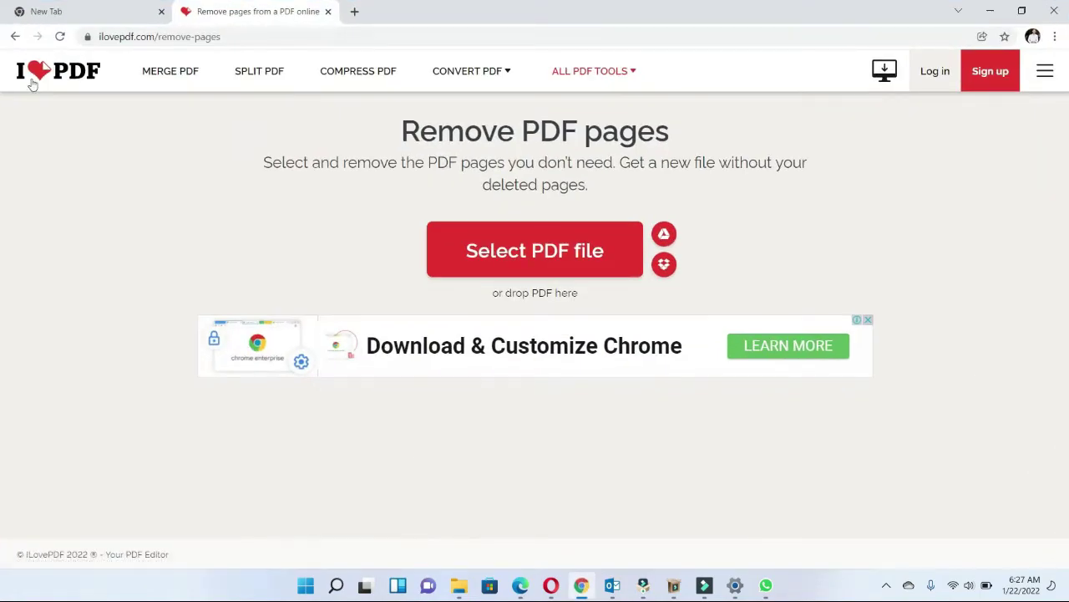
left_click(15, 36)
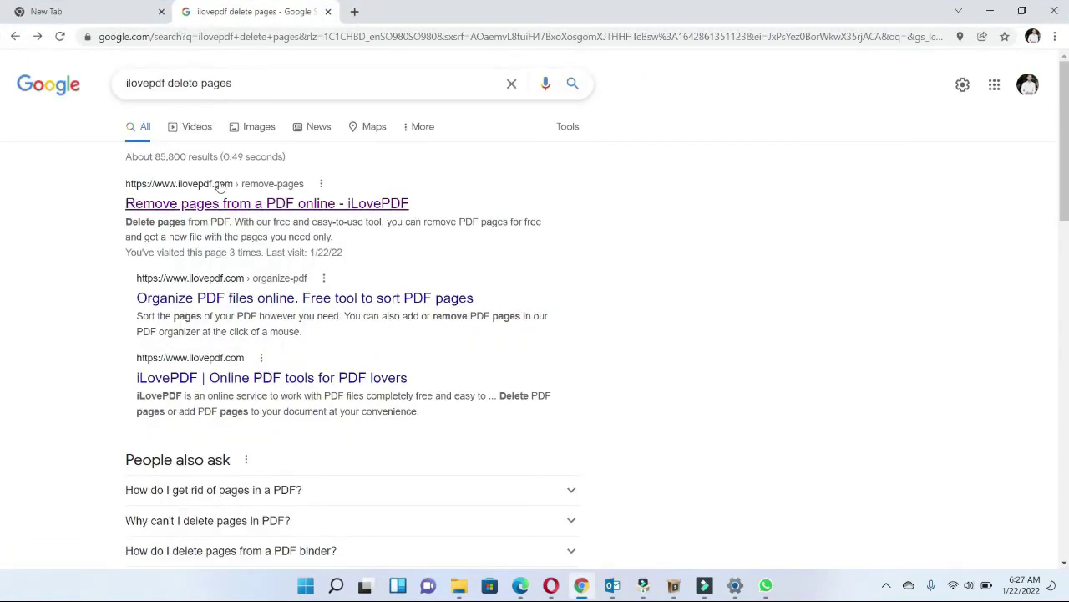
left_click(206, 205)
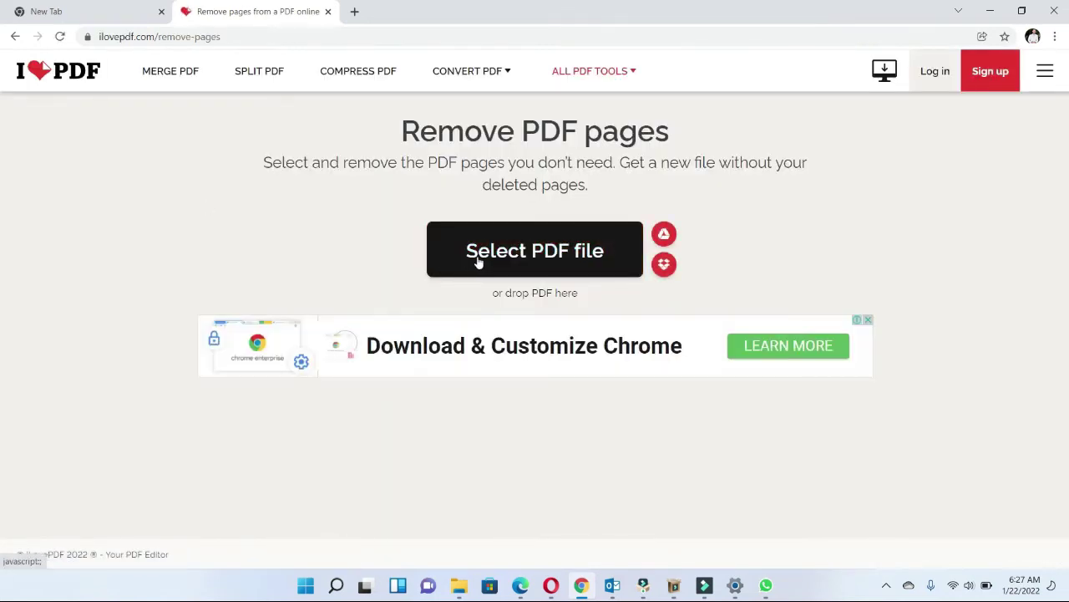
left_click(15, 37)
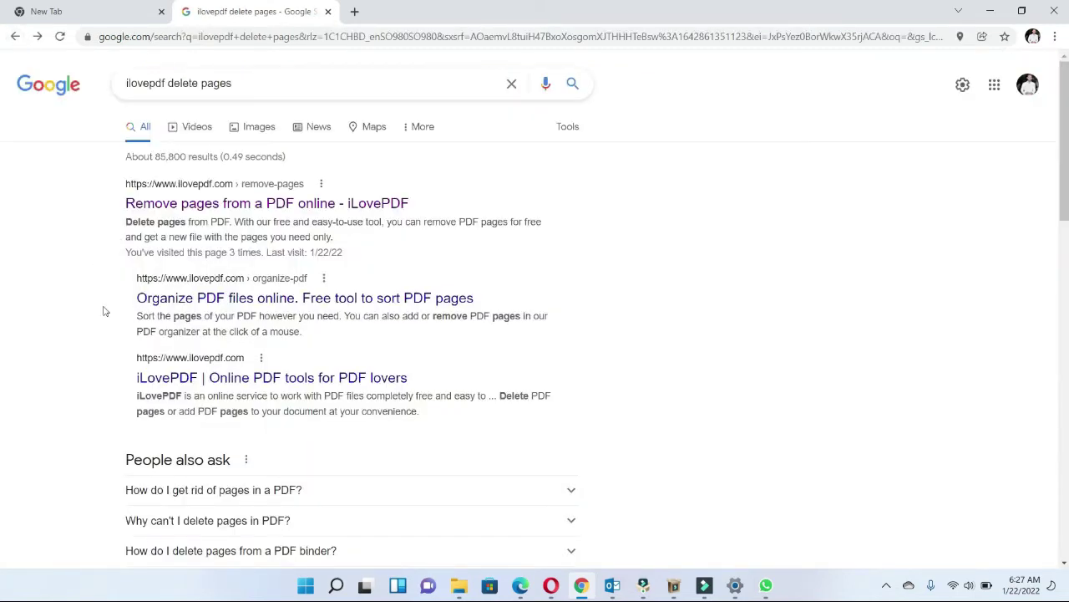
left_click(299, 213)
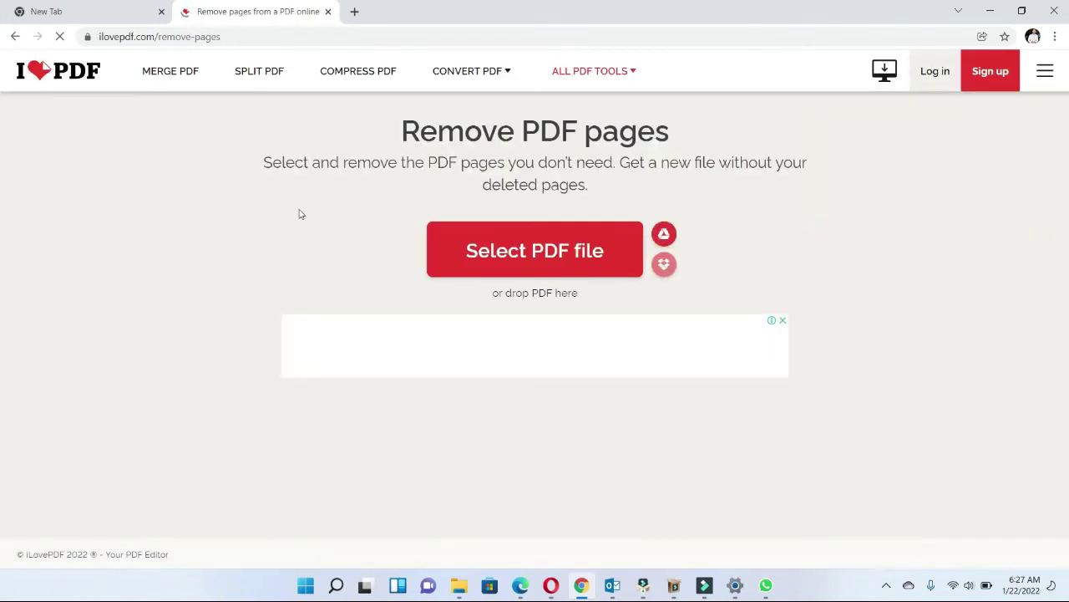
- Load the Ch.01_Introduction_ to_computers PDF from the Desktop folder into the Remove PDF pages tool
left_click(503, 236)
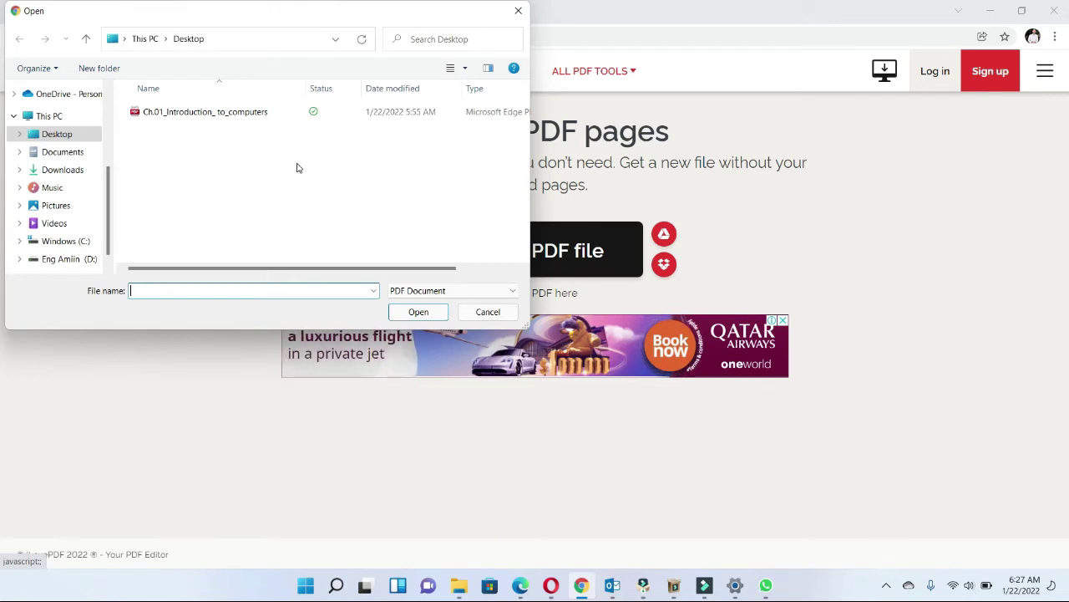
left_click(229, 115)
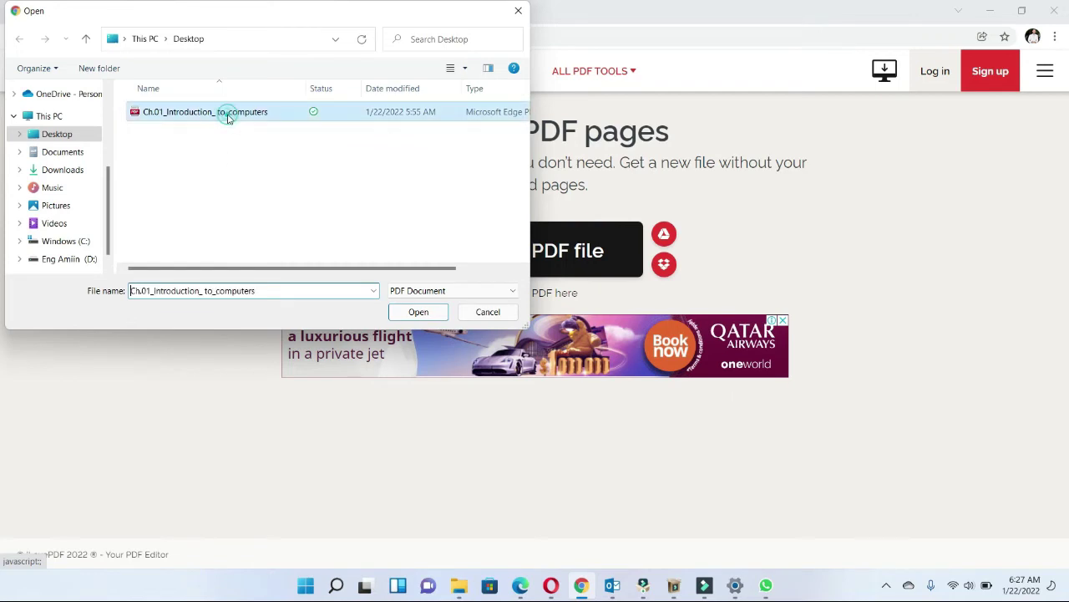
left_click(417, 311)
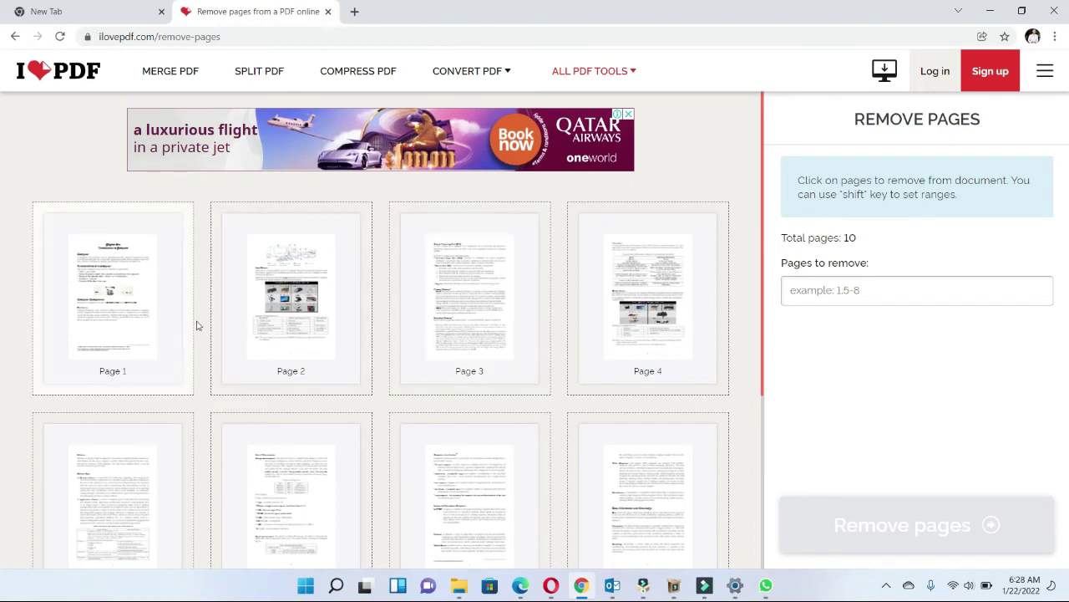
- Mark the thumbnails of pages 1 through 5 for removal
left_click(127, 326)
left_click(217, 333)
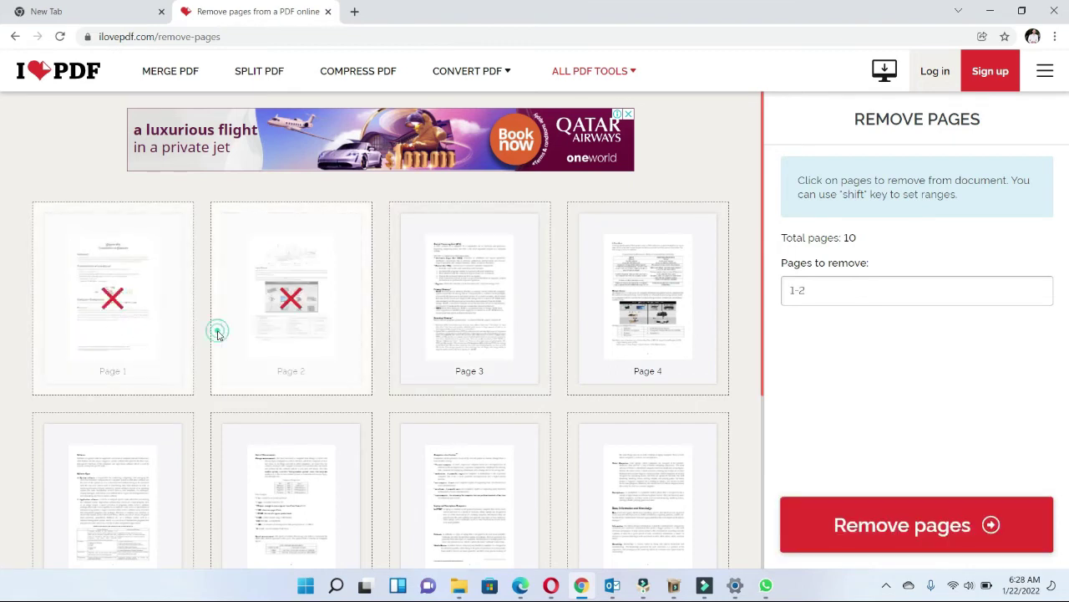
left_click(401, 329)
left_click(616, 348)
left_click(125, 505)
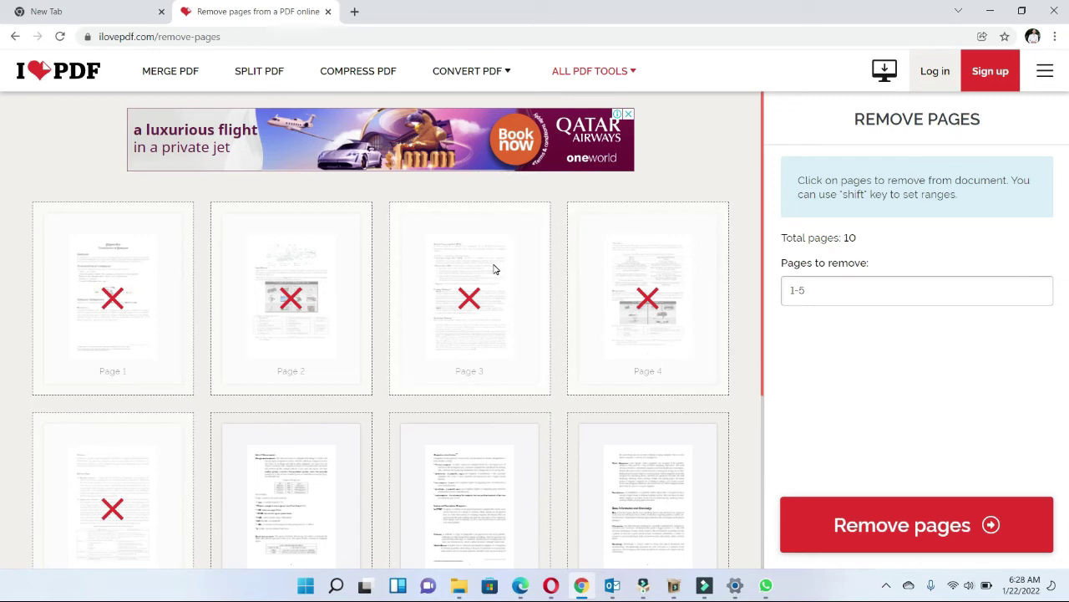
- Unmark the thumbnails of pages 1 through 5 so that no page is selected for removal
left_click_drag(763, 341, 774, 467)
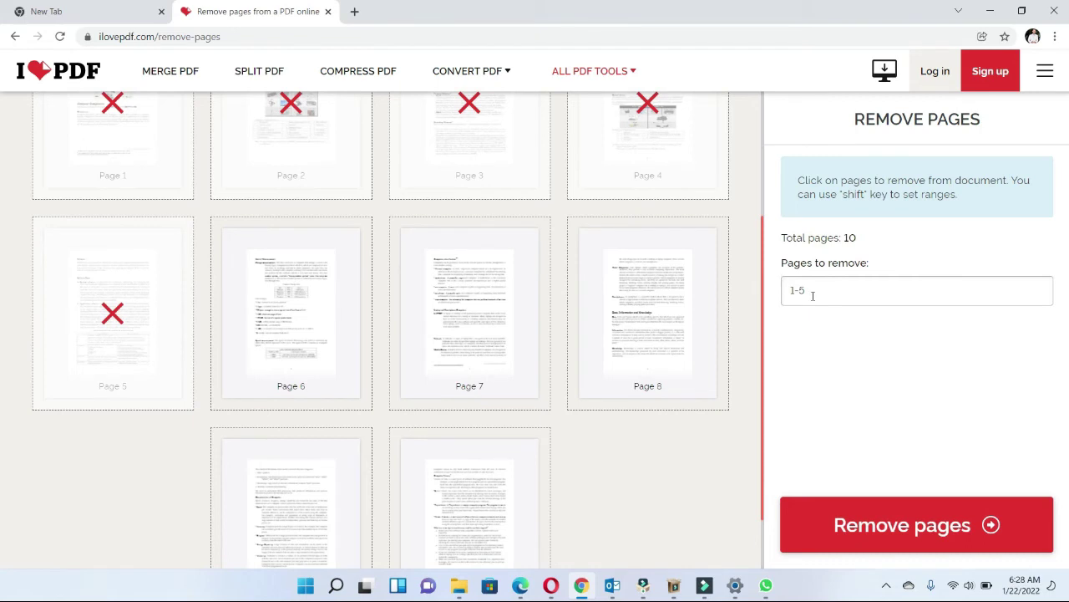
left_click(105, 316)
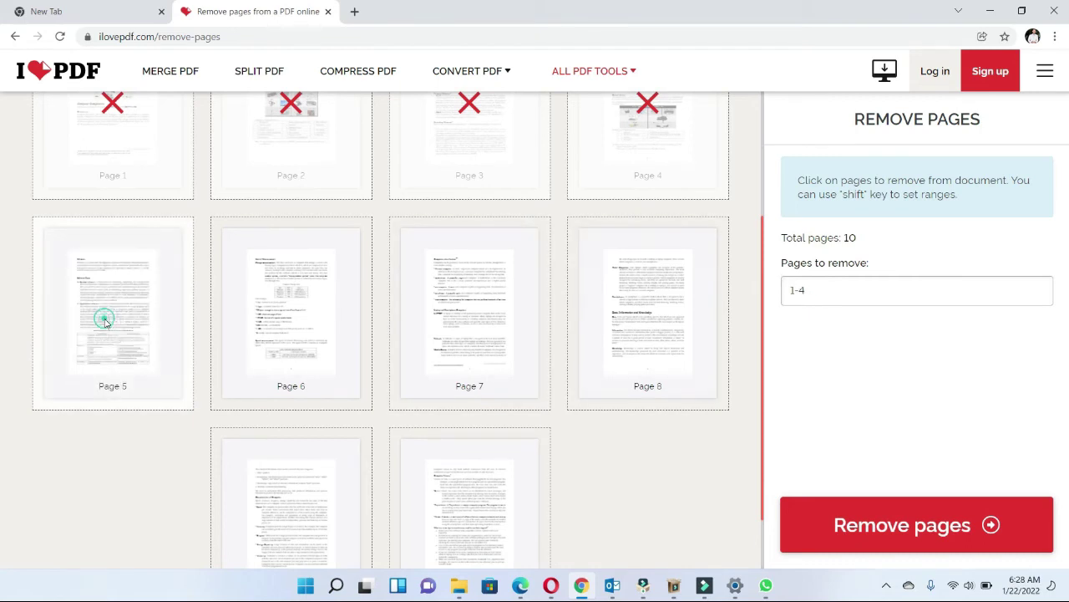
left_click(93, 164)
left_click(234, 138)
left_click(432, 147)
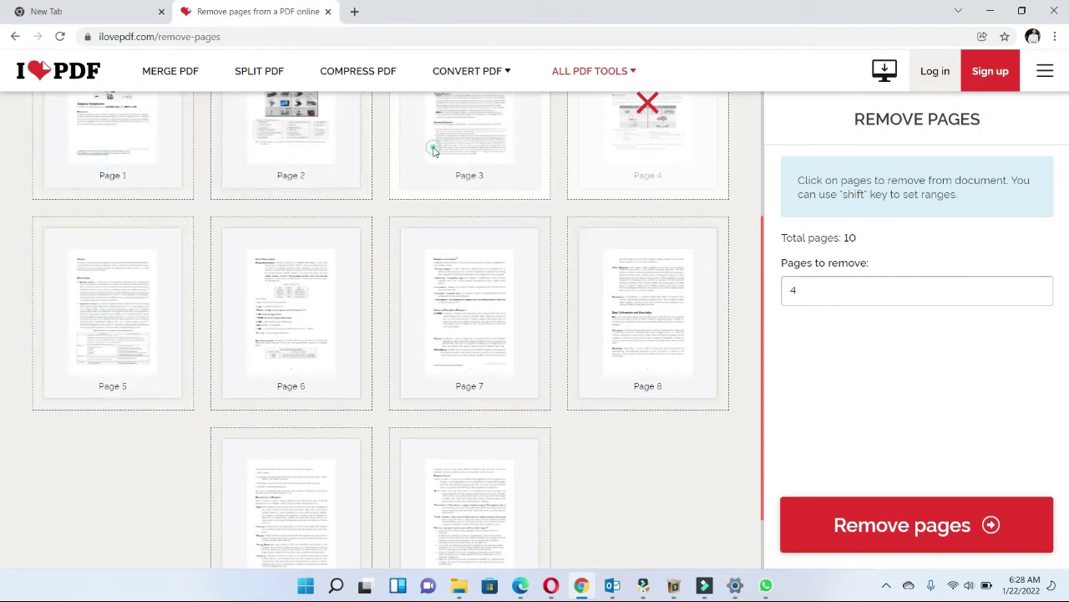
left_click(650, 130)
- Enter the range 1-7 as the pages to remove and clear the entry again
left_click(812, 279)
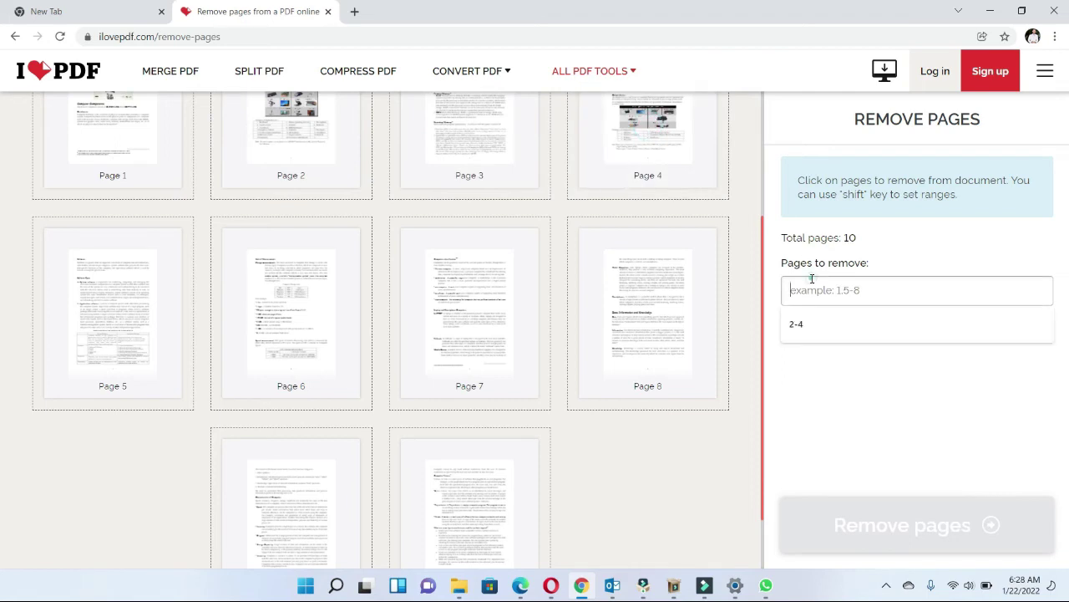
type("1-7")
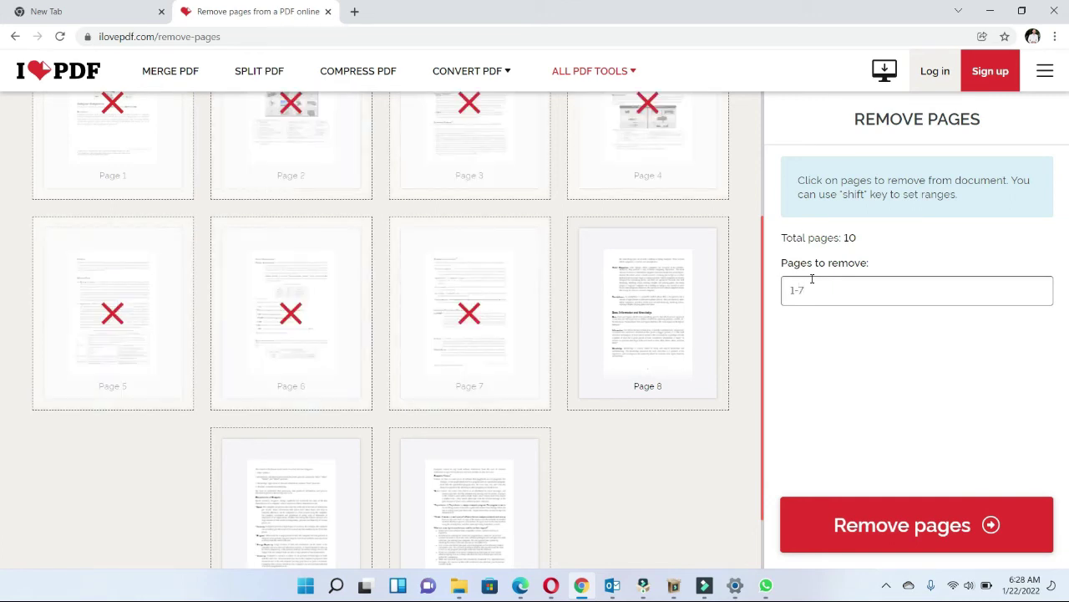
key("BackSpace")
key("BackSpace")
key("BackSpace")
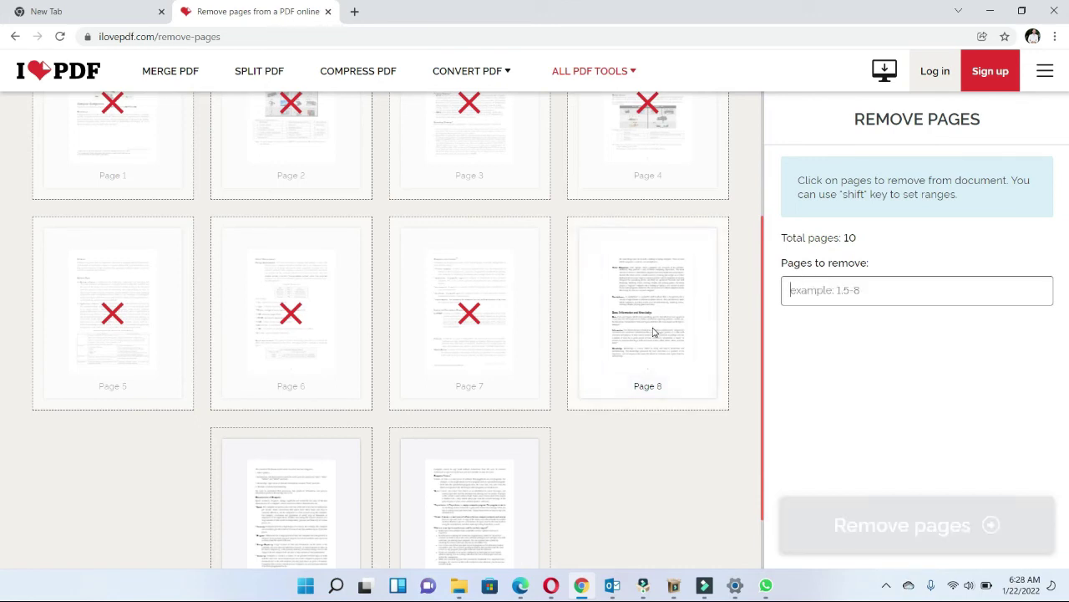
- Unmark the thumbnails of pages 1 through 7 so that no page is selected for removal
left_click(446, 362)
left_click(278, 345)
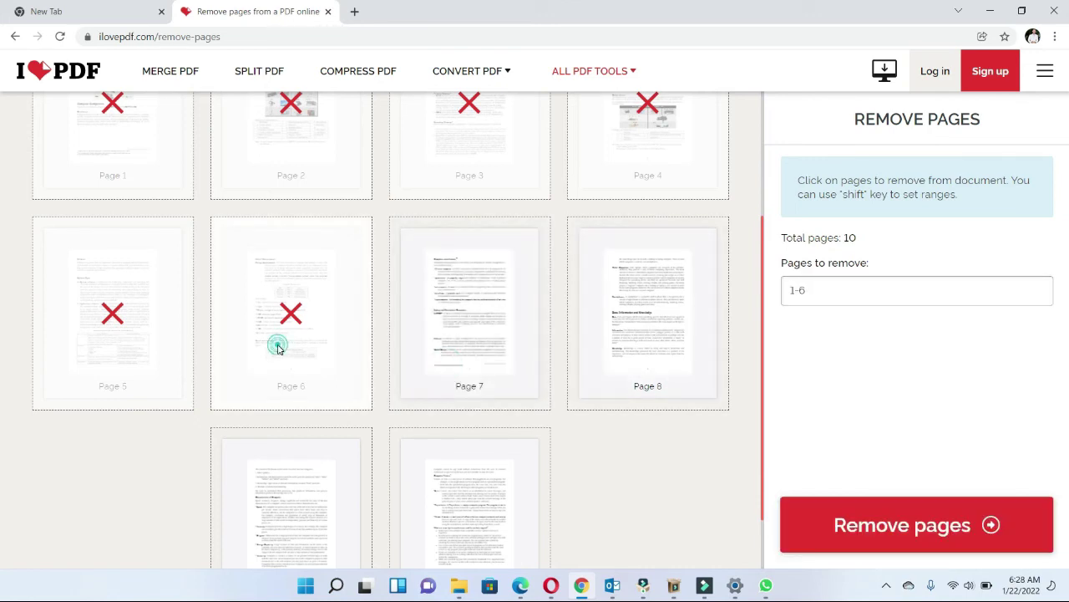
left_click(159, 337)
left_click(97, 164)
left_click(282, 130)
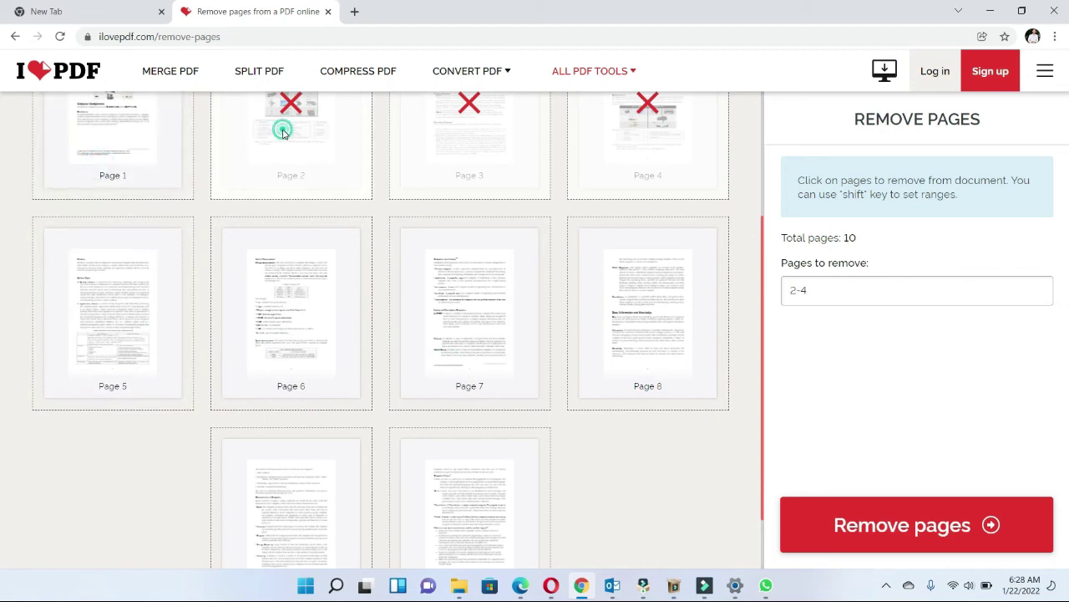
left_click(460, 130)
left_click(629, 126)
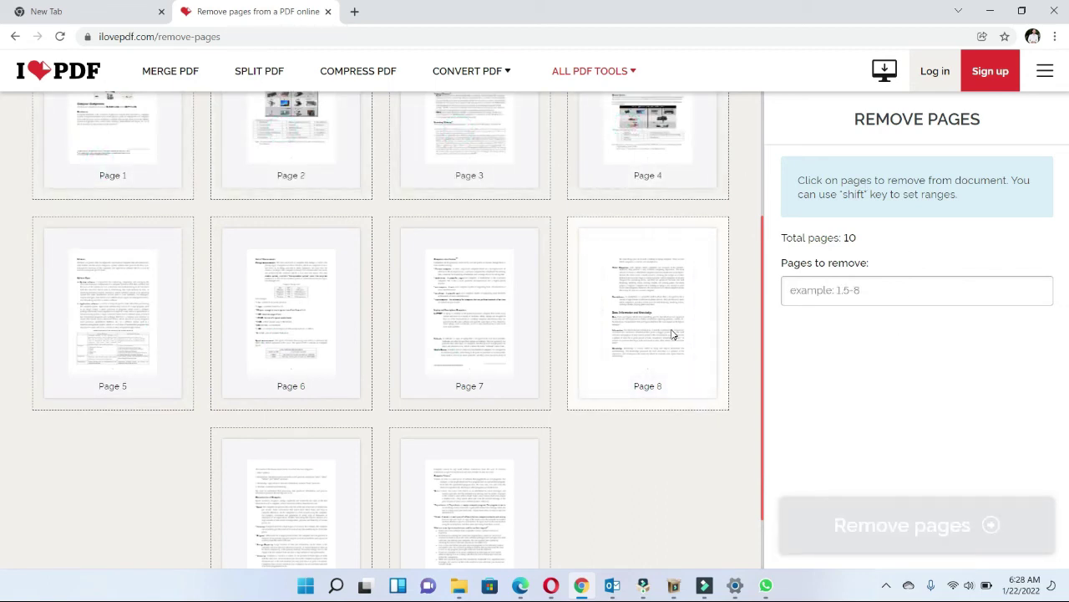
- Enter the range 1-150 as the pages to remove and erase its end number, leaving 1- in the entry
left_click(824, 279)
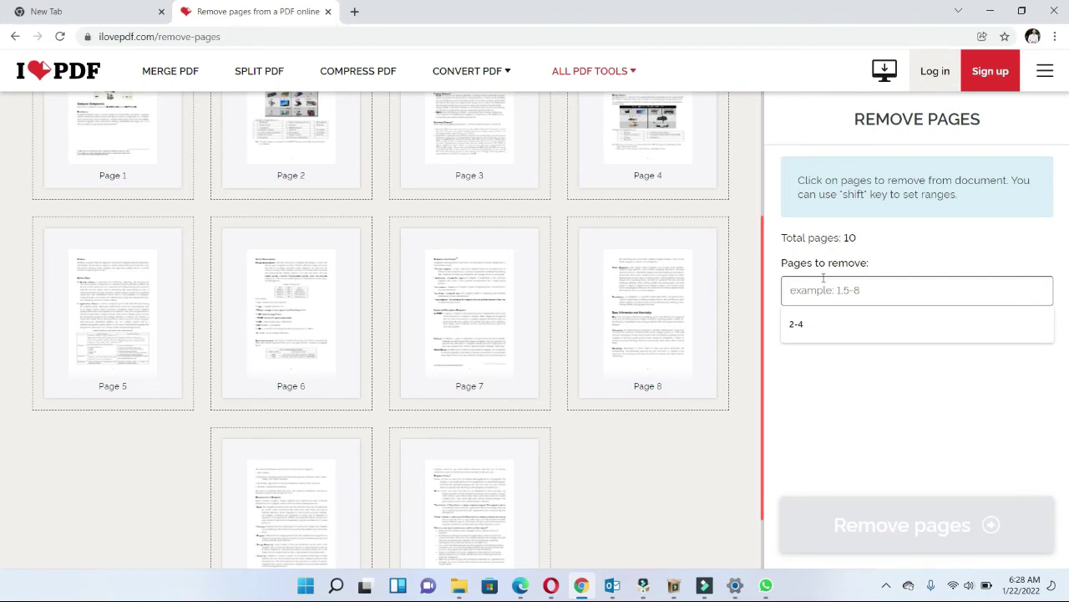
type("1")
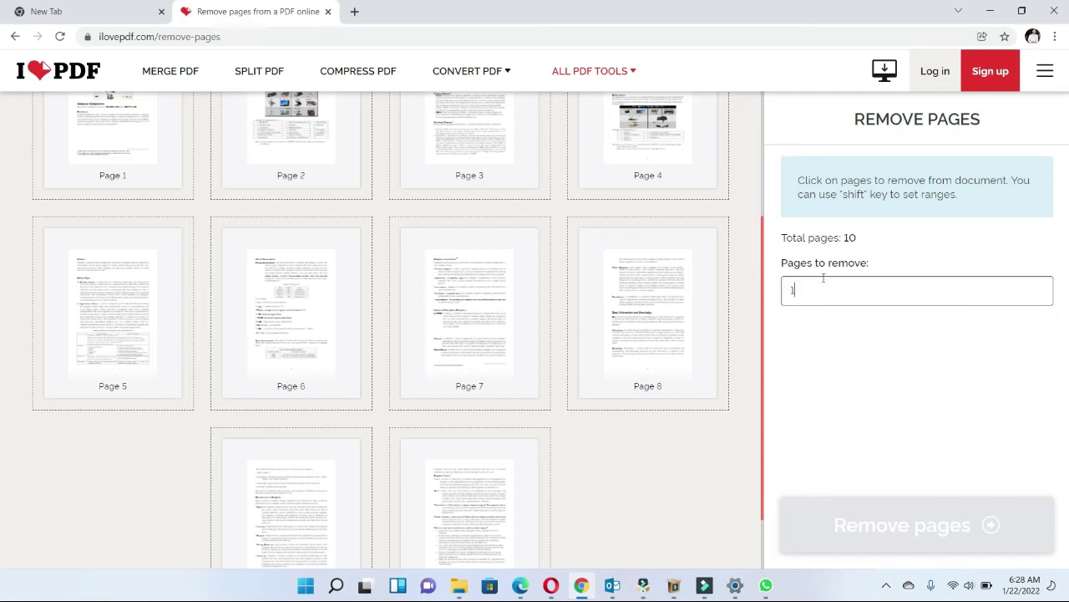
type("-1")
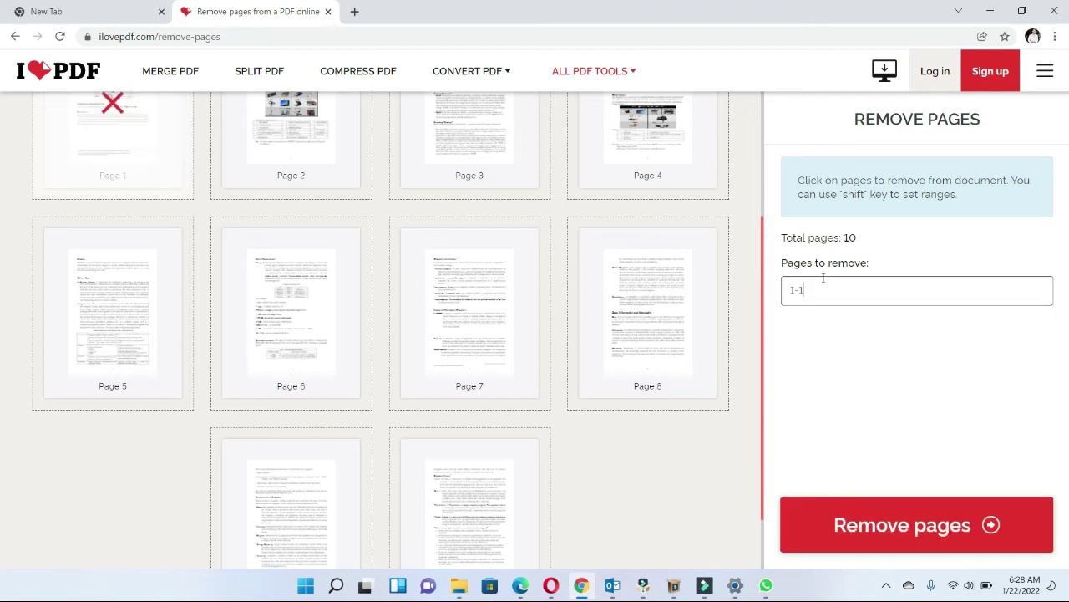
type("50")
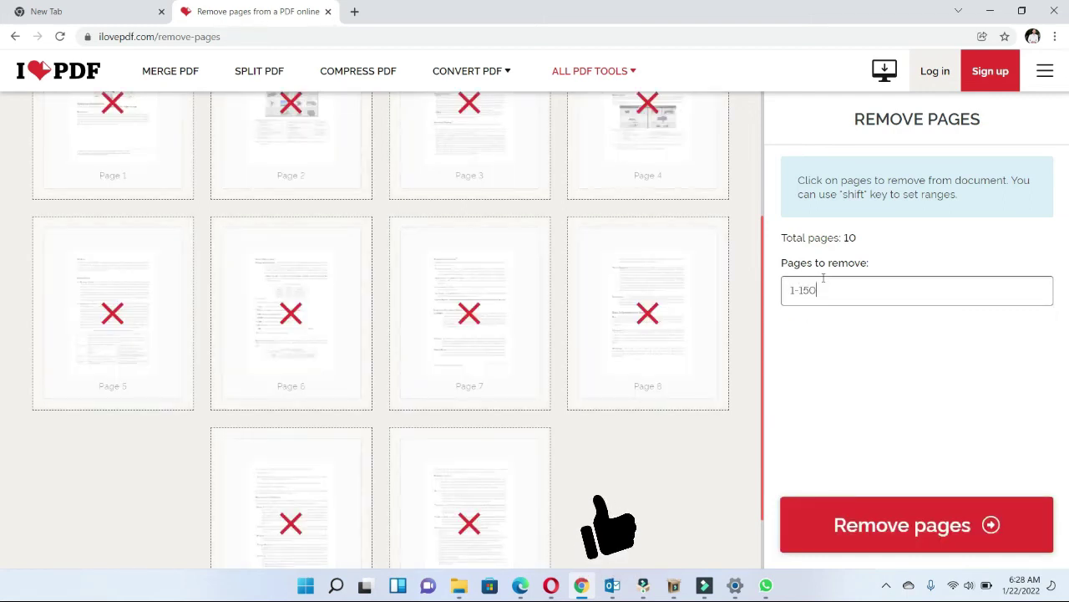
key("BackSpace")
key("BackSpace")
key("BackSpace")
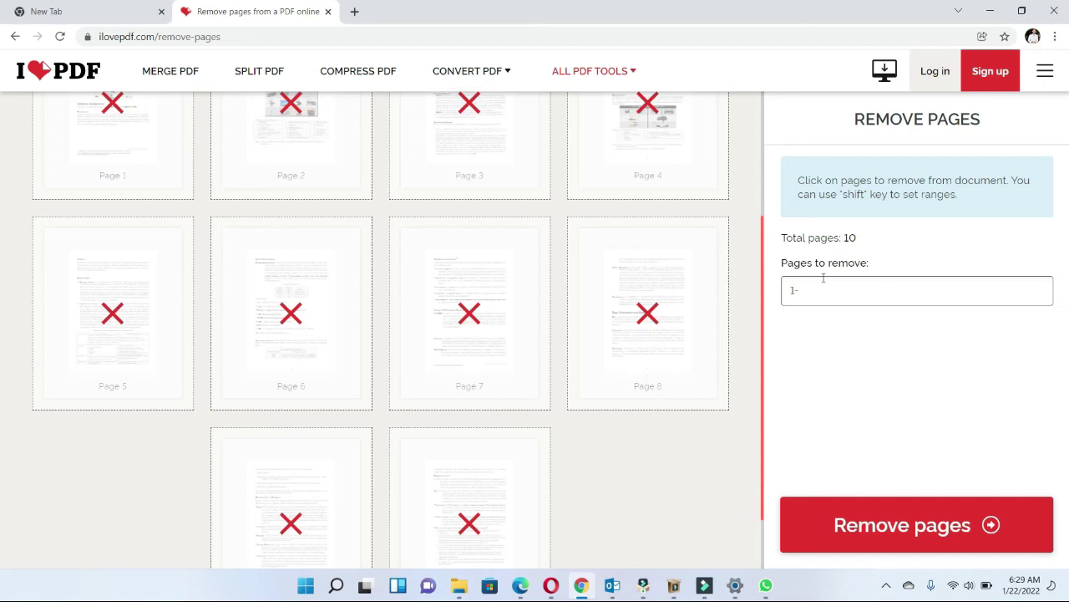
- Unmark the thumbnails of pages 6 through 10 and remove pages 1-5 from the PDF
left_click(638, 381)
left_click(487, 501)
left_click(330, 525)
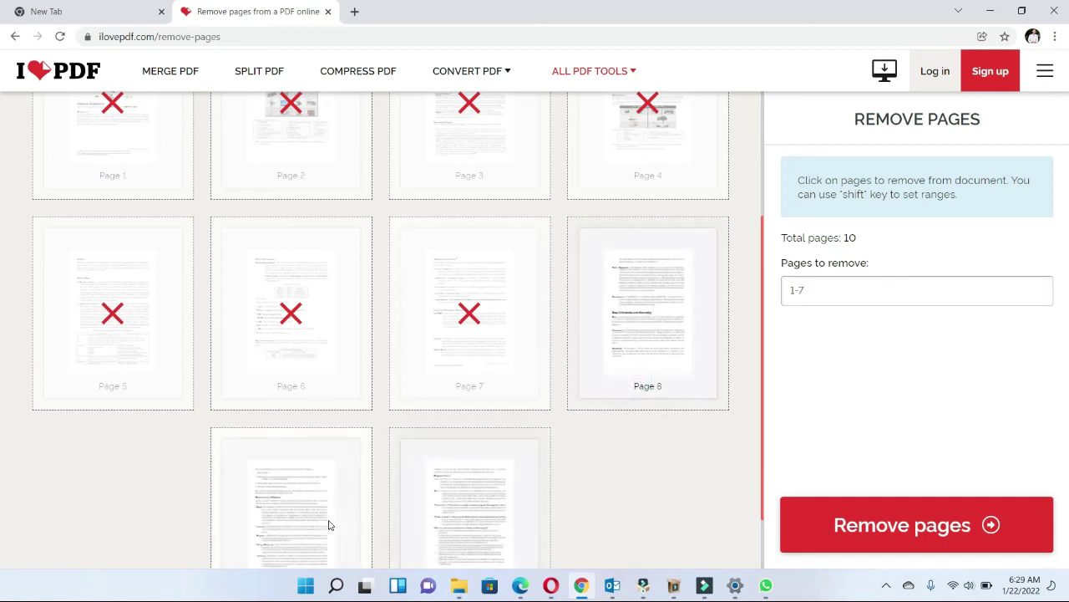
left_click(285, 307)
left_click(455, 324)
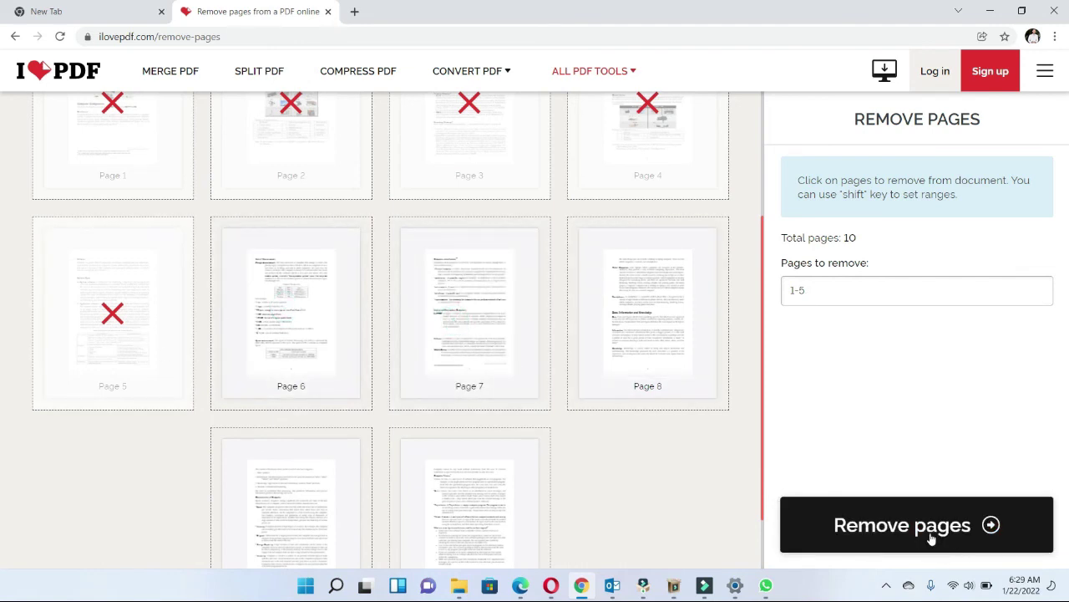
left_click(899, 522)
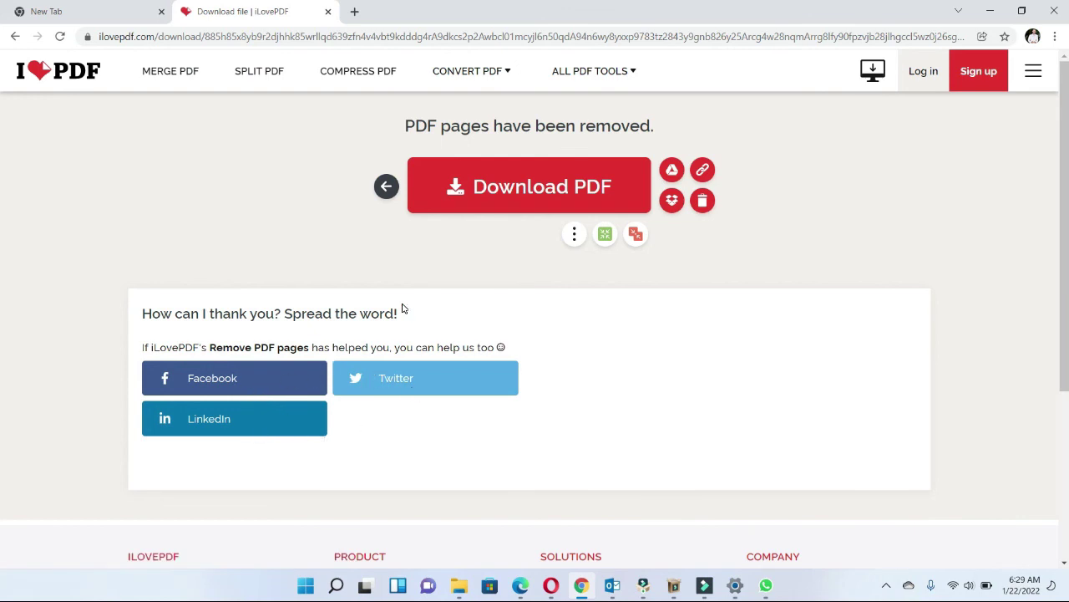
- Download the PDF with the pages removed and open the downloaded file in the browser
left_click(524, 179)
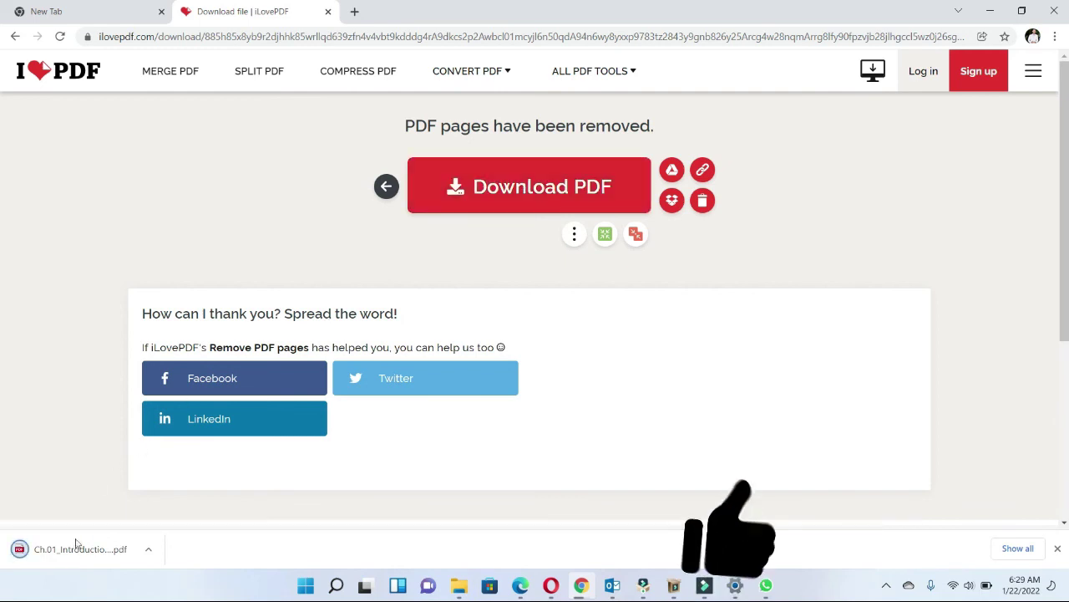
left_click(148, 550)
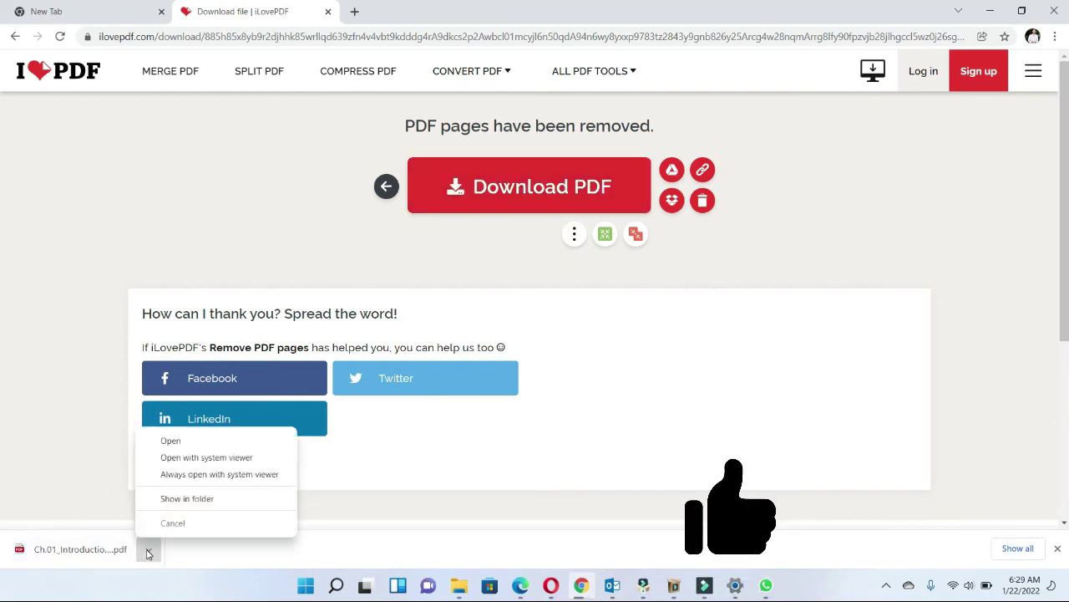
left_click(179, 440)
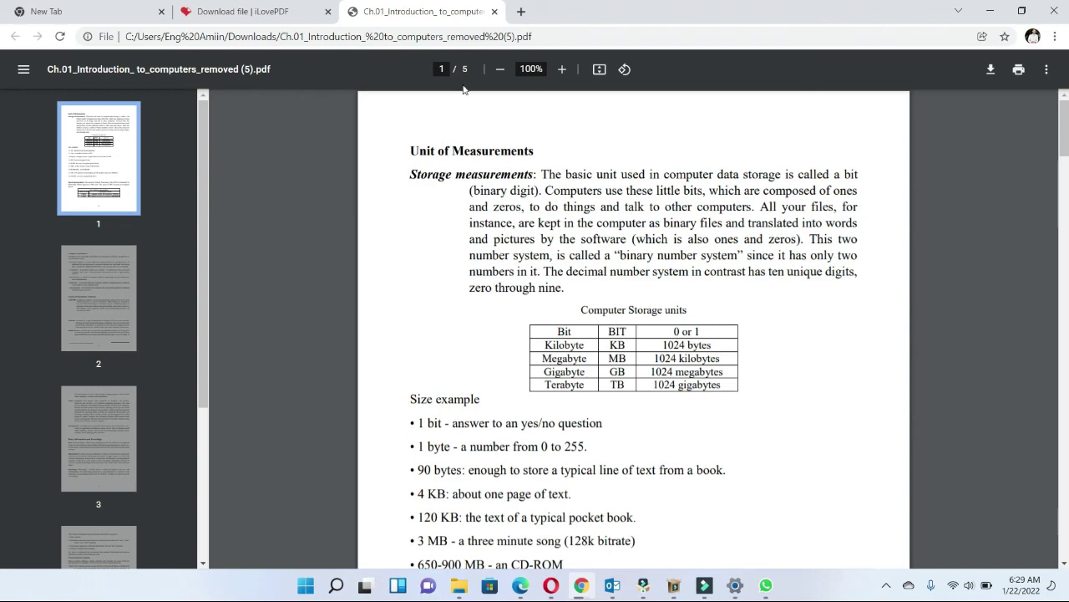
- Switch to Microsoft Edge to compare the original PDF's page count with the new file, and minimize both browser windows
left_click(519, 585)
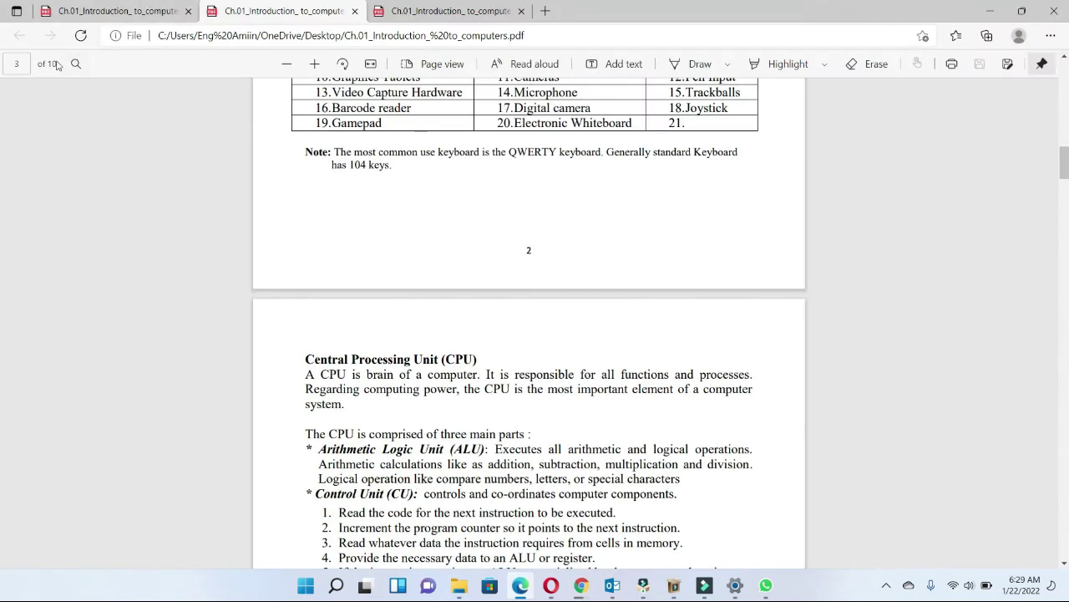
left_click(989, 10)
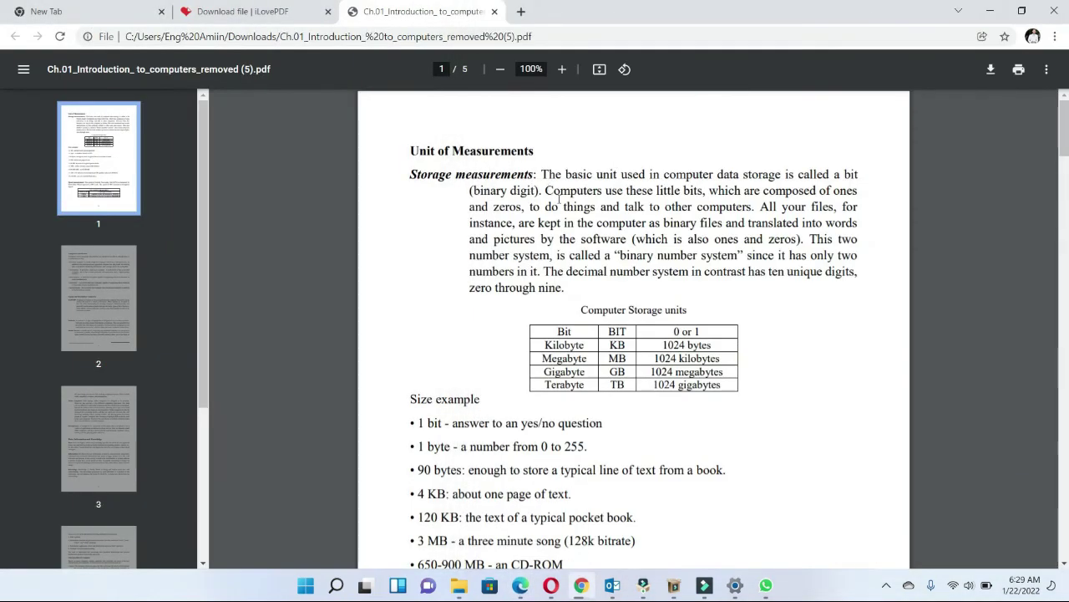
left_click(989, 11)
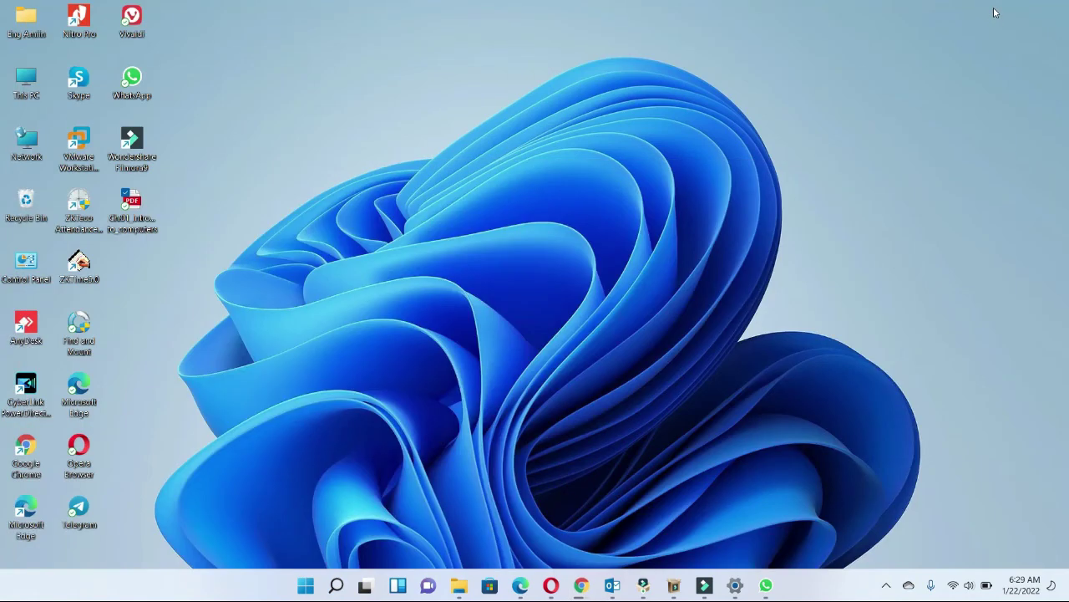